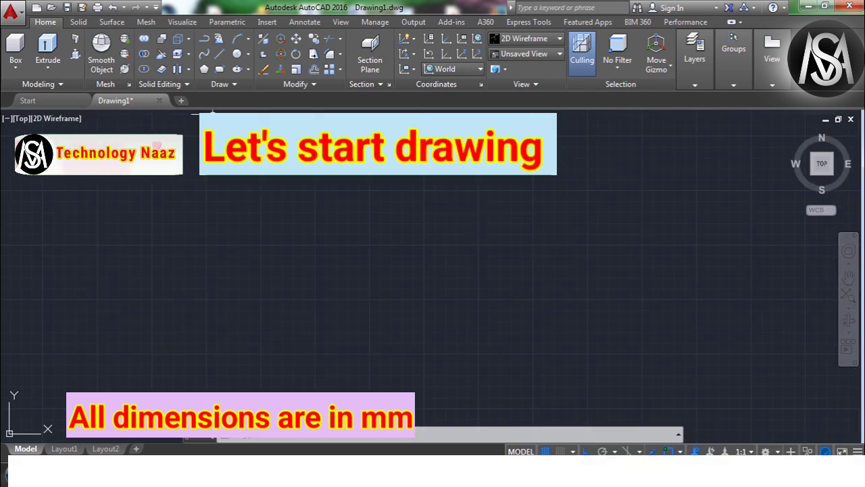
# Step: Draw a 1200 × 800 rectangle with REC as the table-top outline
pyautogui.write('rec')
pyautogui.press('Return')
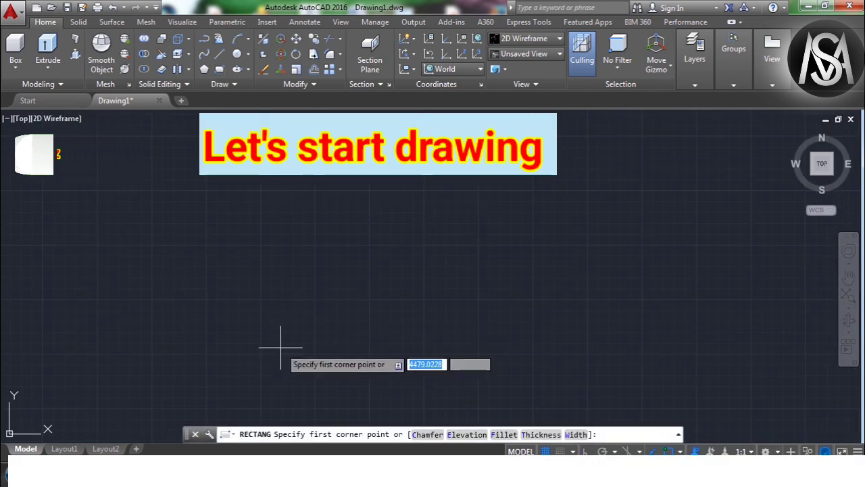
pyautogui.click(317, 352)
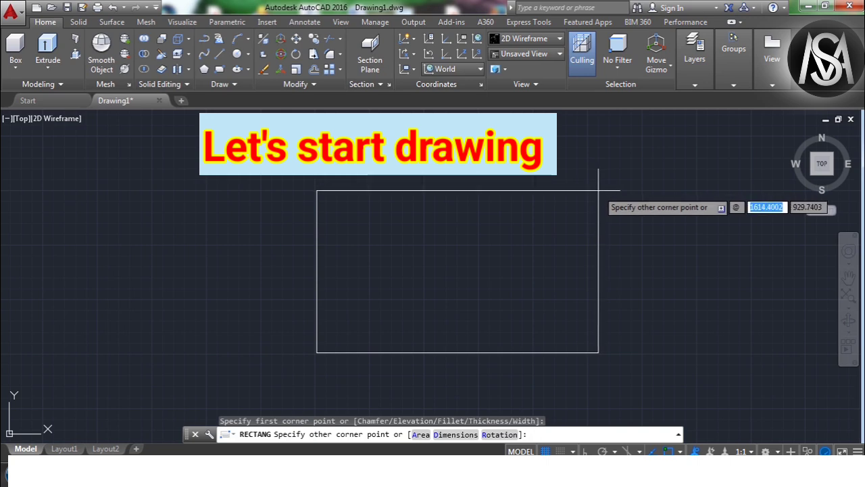
pyautogui.write('00')
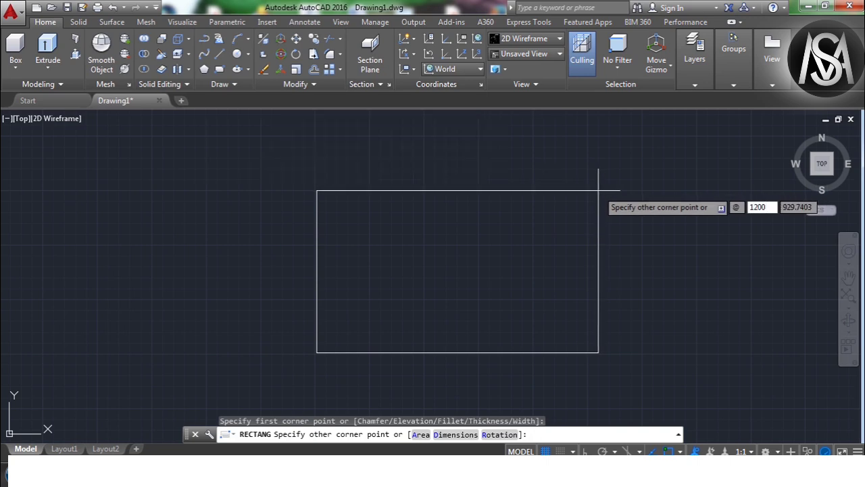
pyautogui.press('Tab')
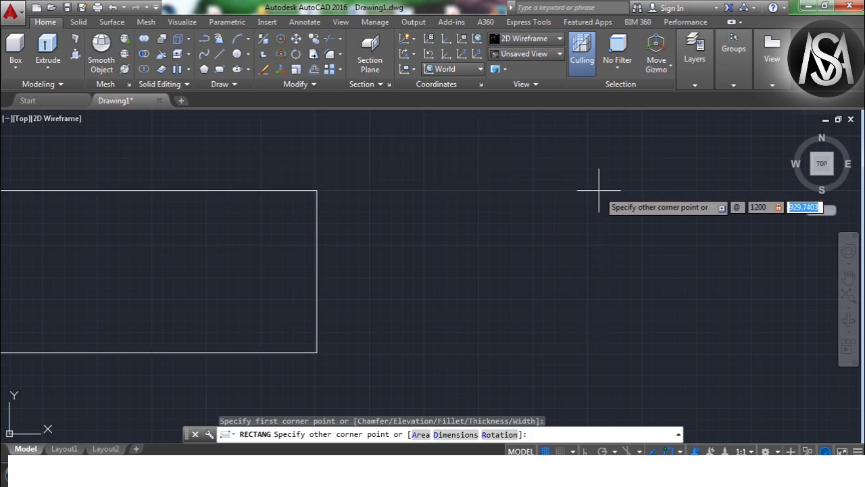
pyautogui.write('800')
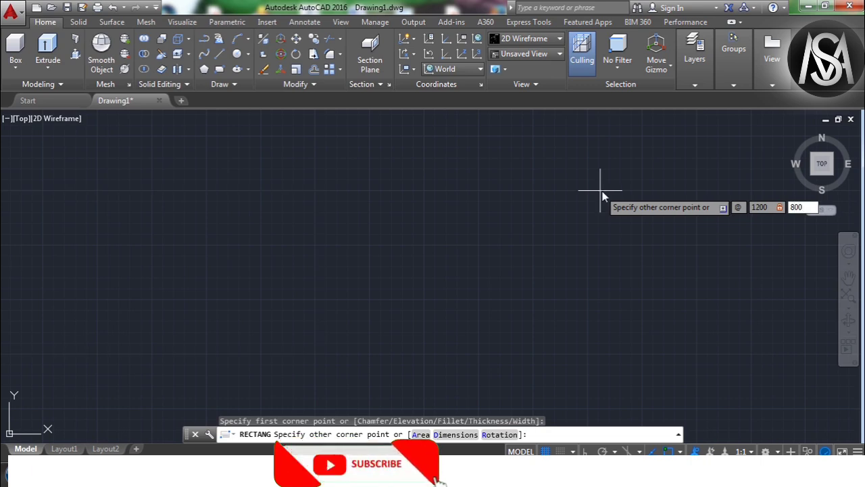
pyautogui.press('Return')
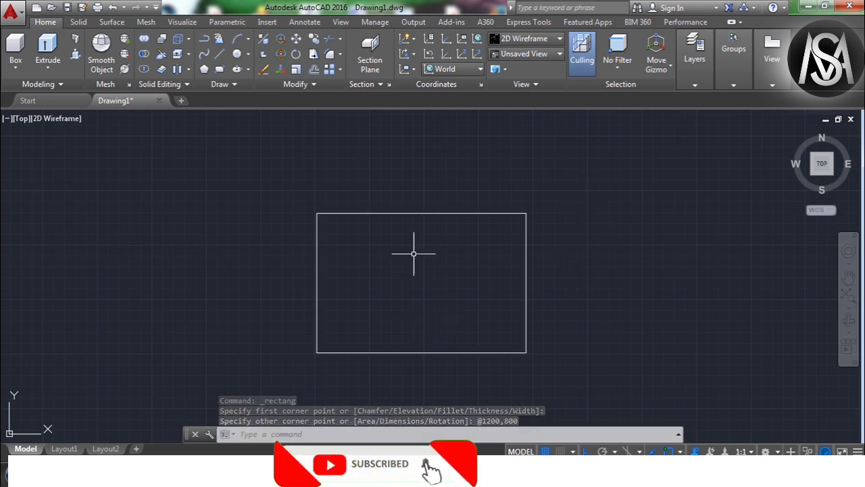
# Step: Draw a 70 × 70 square in the rectangle's bottom-left corner
pyautogui.rightClick(568, 143)
pyautogui.click(595, 150)
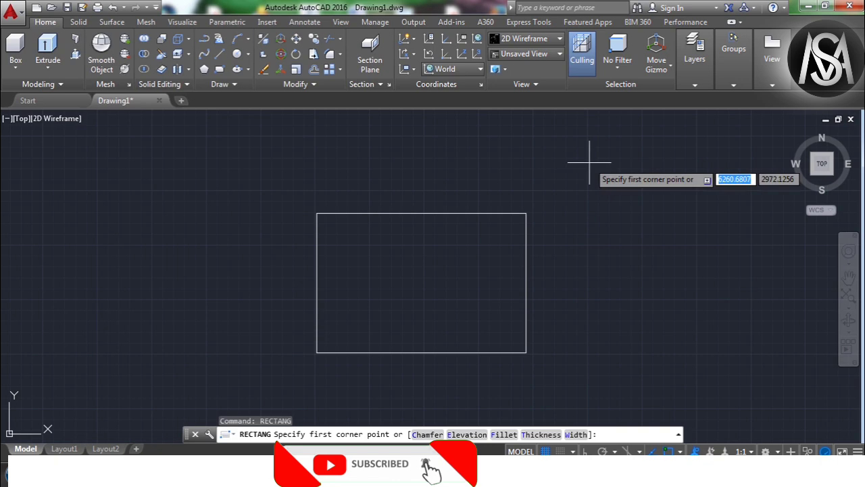
pyautogui.click(317, 352)
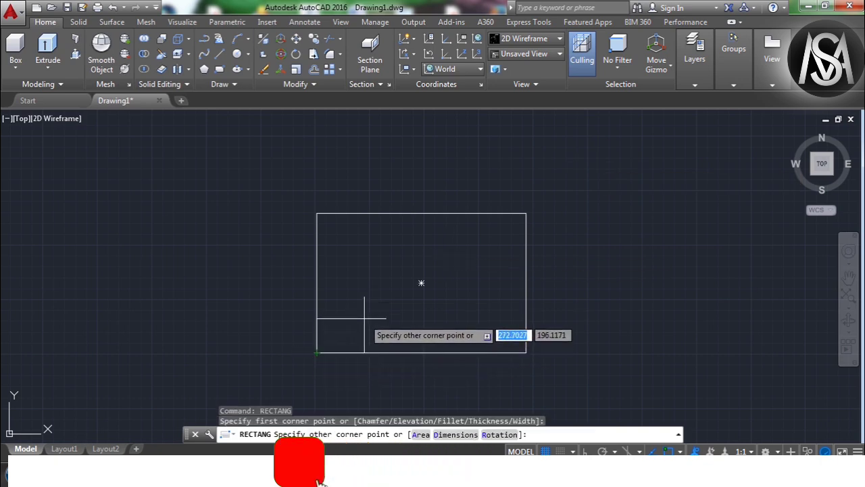
pyautogui.press('F8')
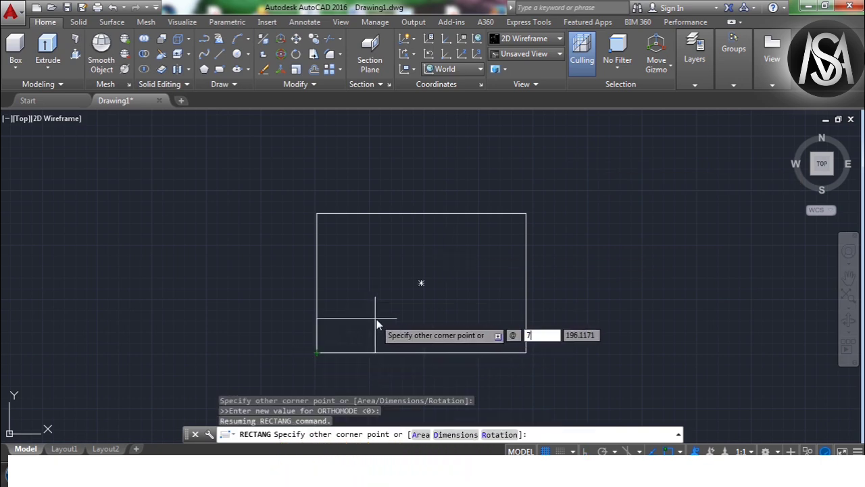
pyautogui.write('0')
pyautogui.press('Tab')
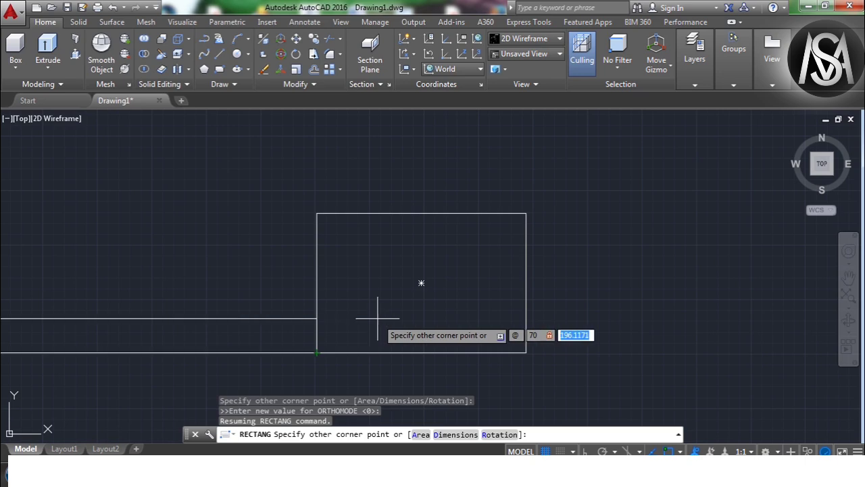
pyautogui.write('70')
pyautogui.press('Return')
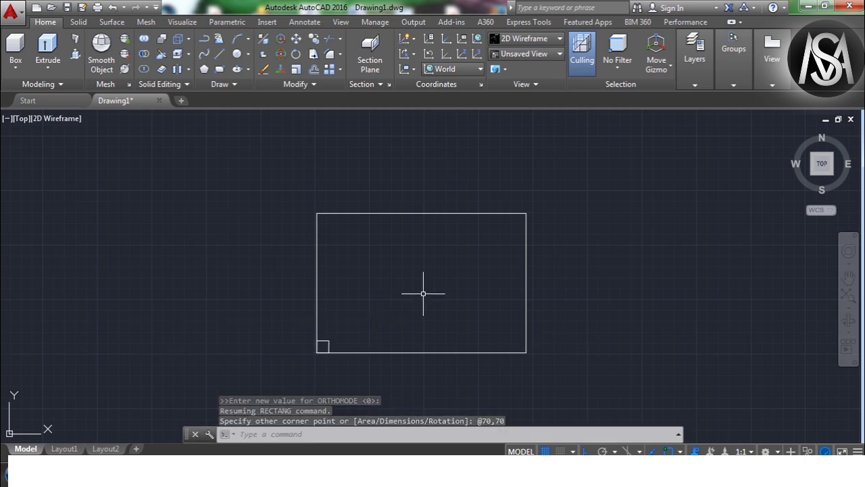
# Step: Mirror the square across the vertical midline, keeping the original
pyautogui.write('mi')
pyautogui.press('Return')
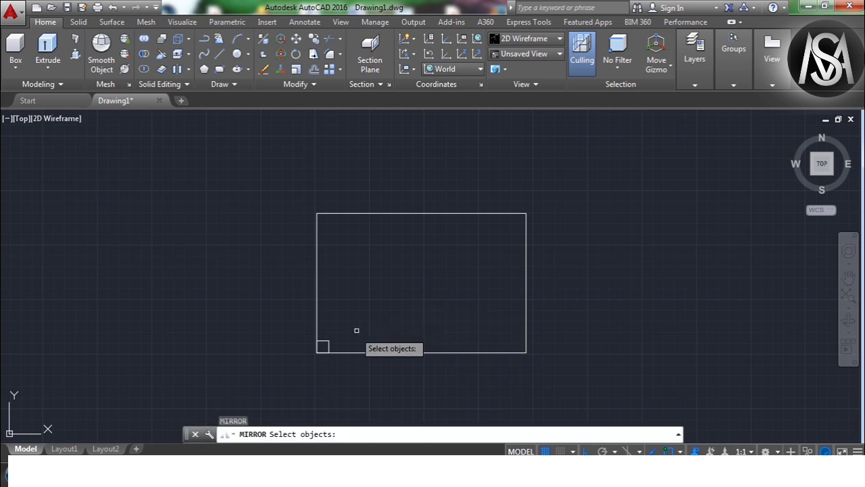
pyautogui.click(328, 348)
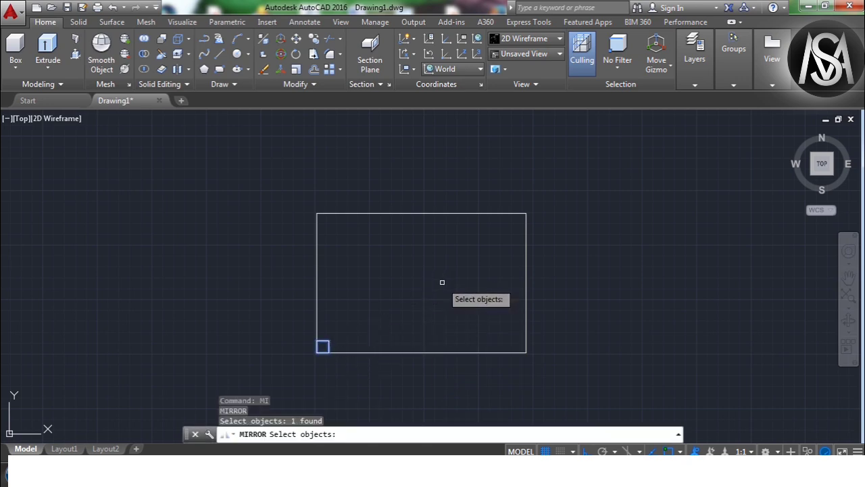
pyautogui.press('Return')
pyautogui.click(421, 351)
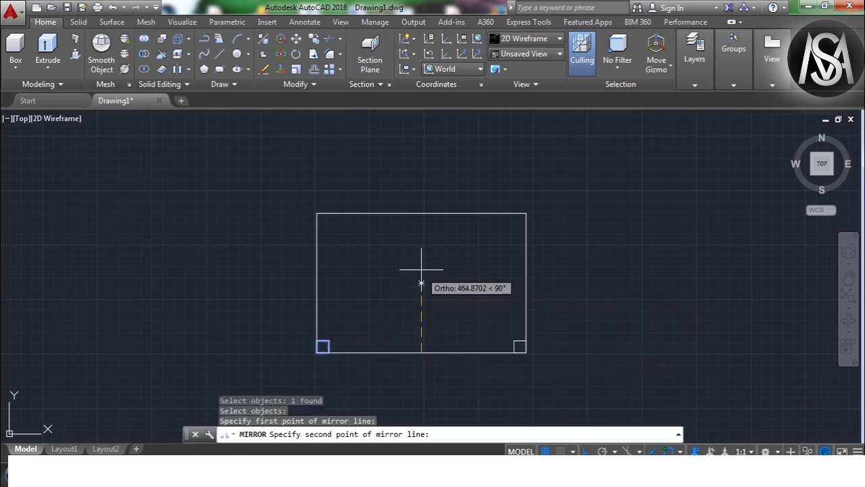
pyautogui.click(421, 269)
pyautogui.press('Return')
pyautogui.press('Return')
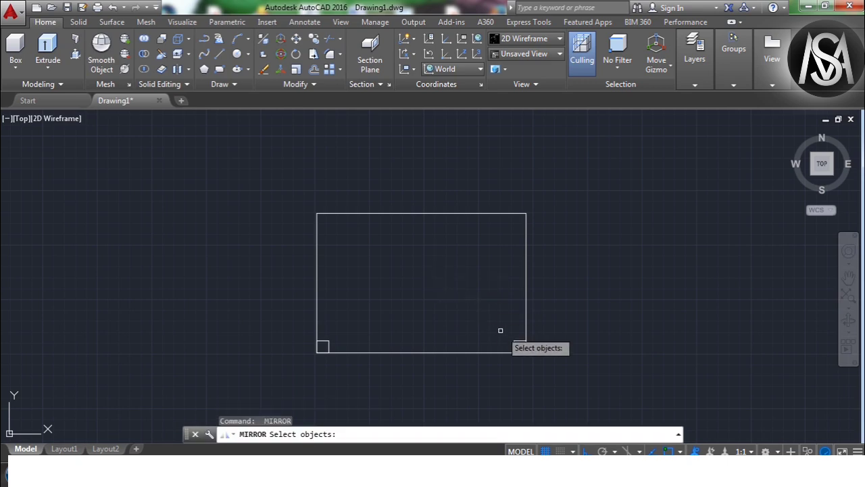
# Step: Mirror both bottom squares across the horizontal midline, keeping the originals
pyautogui.click(519, 345)
pyautogui.click(327, 345)
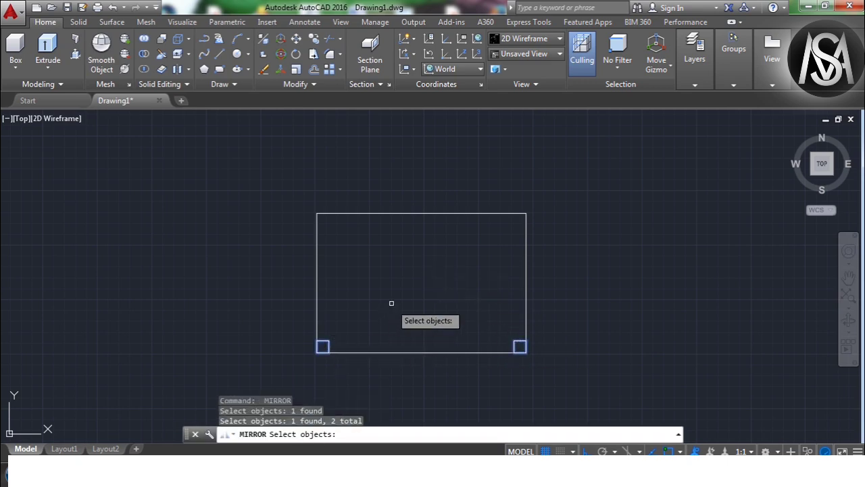
pyautogui.press('Return')
pyautogui.click(526, 283)
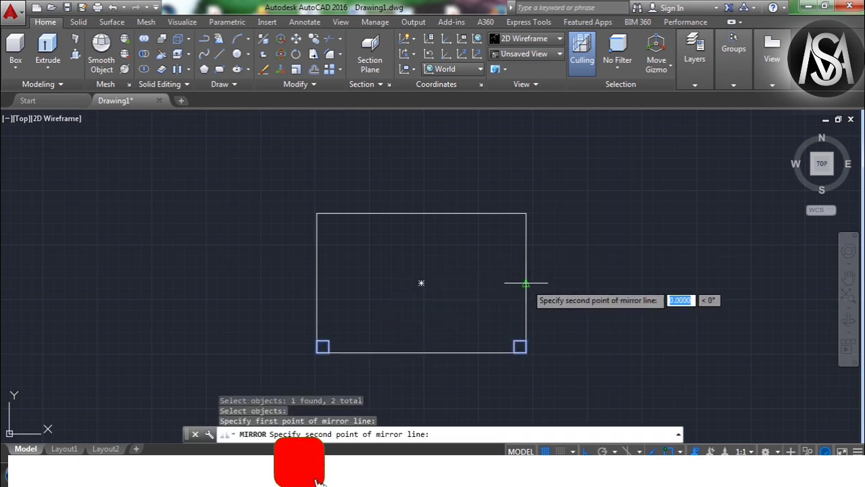
pyautogui.click(608, 256)
pyautogui.write('N')
pyautogui.press('Return')
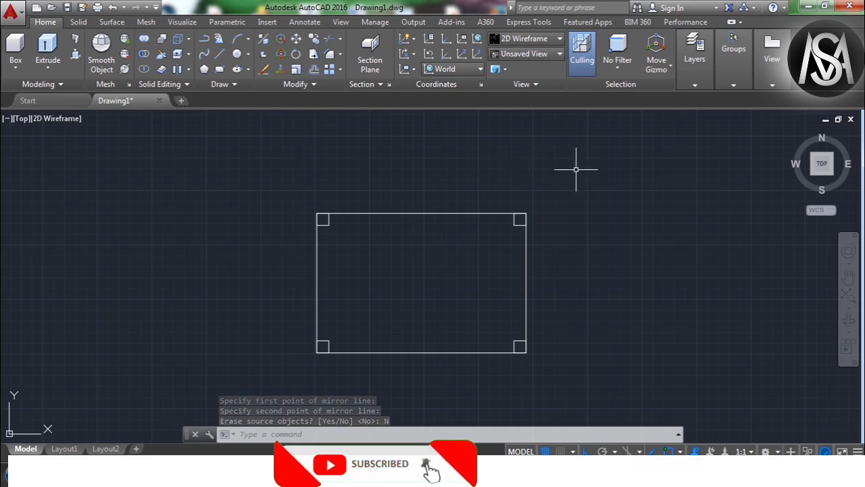
# Step: In SW Isometric view, extrude the four corner squares 800 upward into legs
pyautogui.click(812, 173)
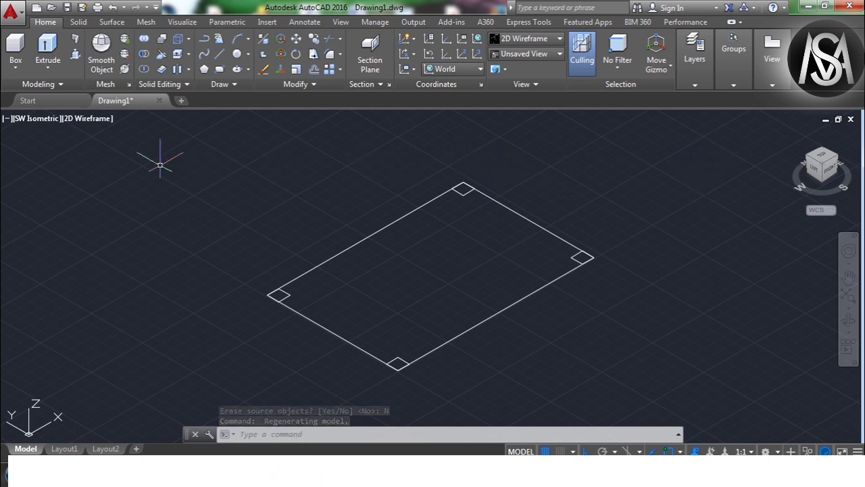
pyautogui.click(49, 54)
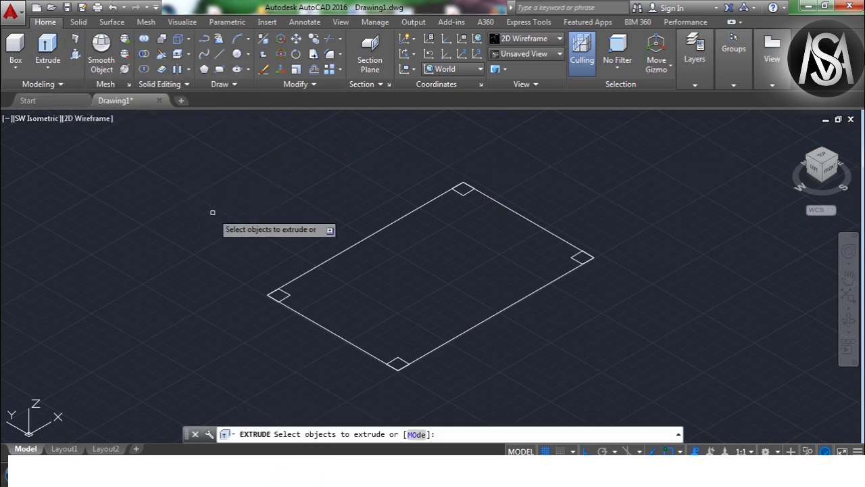
pyautogui.click(279, 294)
pyautogui.click(461, 203)
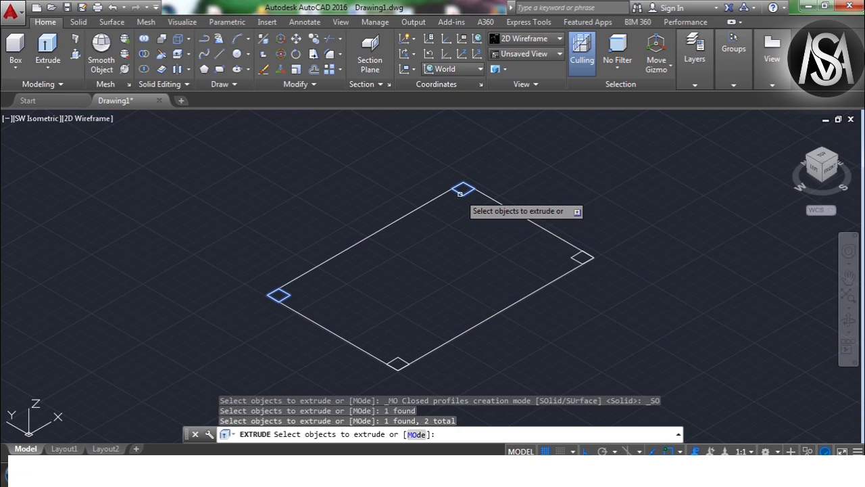
pyautogui.click(574, 254)
pyautogui.click(398, 363)
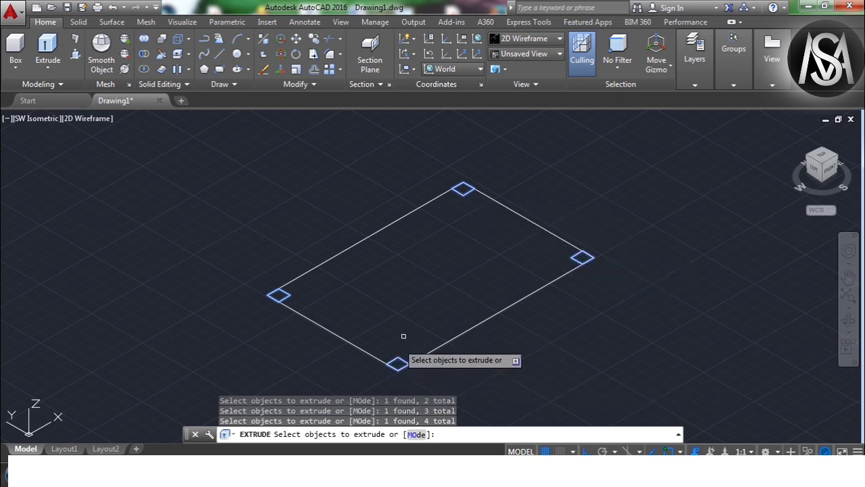
pyautogui.rightClick(417, 301)
pyautogui.click(458, 309)
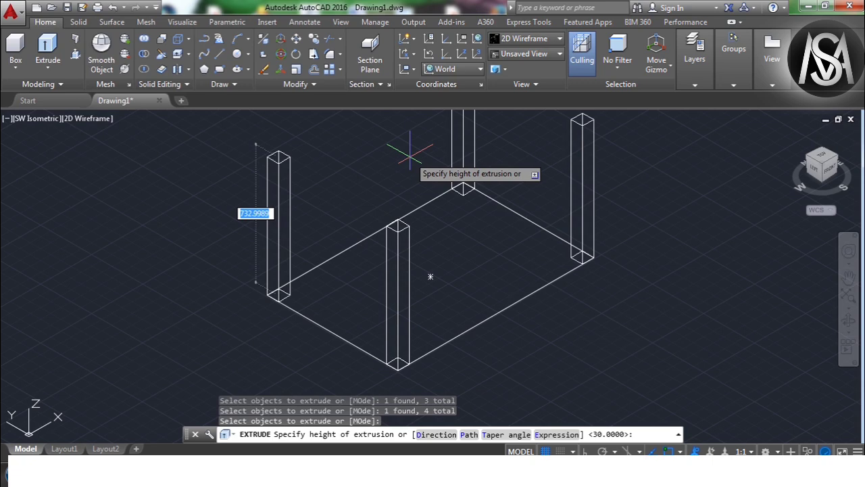
pyautogui.press('Return')
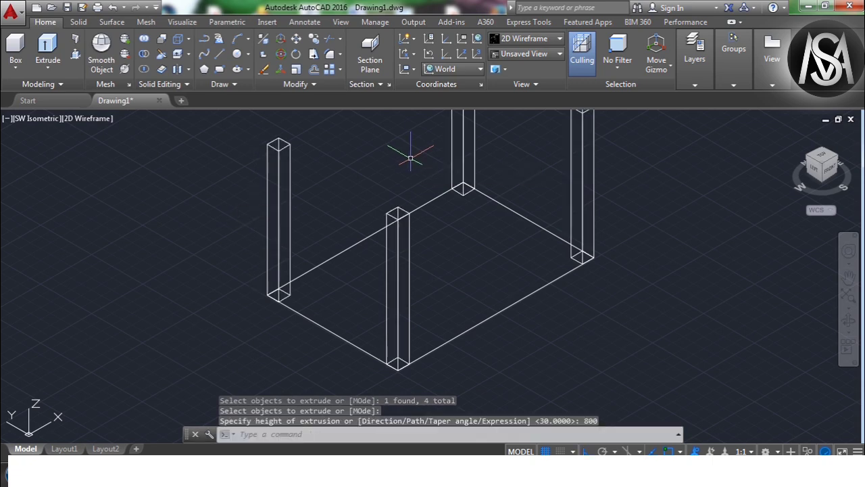
pyautogui.scroll(-2, 491, 219)
pyautogui.scroll(-2, 473, 169)
pyautogui.scroll(2, 453, 161)
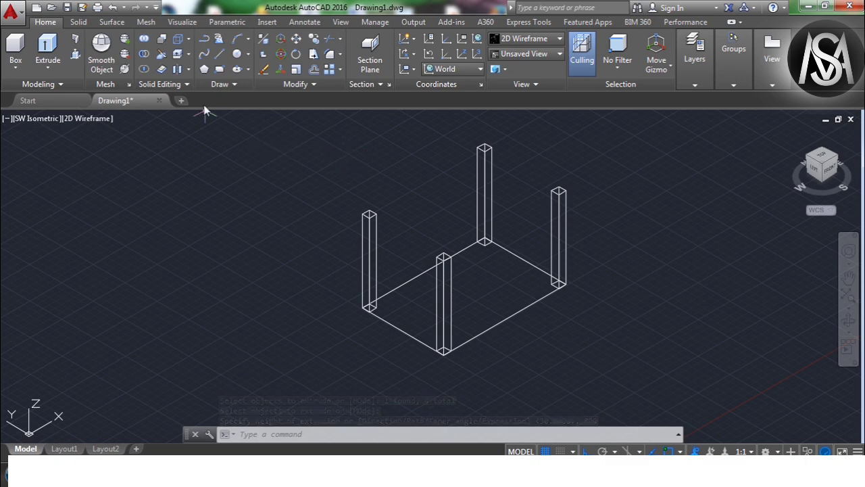
# Step: Draw a polyline from the left leg's top to the back leg's top
pyautogui.click(203, 40)
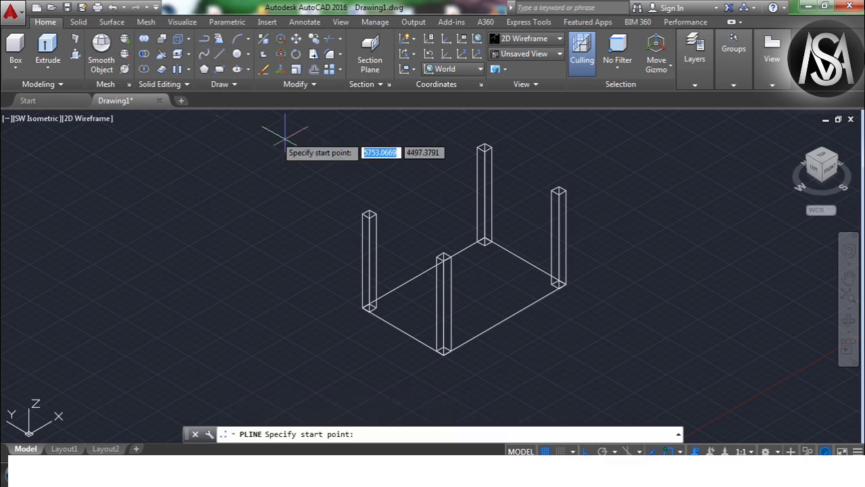
pyautogui.click(369, 216)
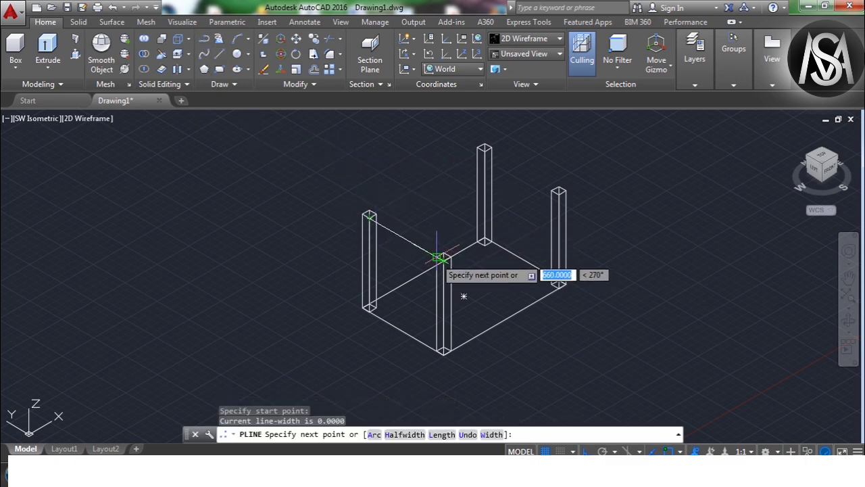
pyautogui.press('Escape')
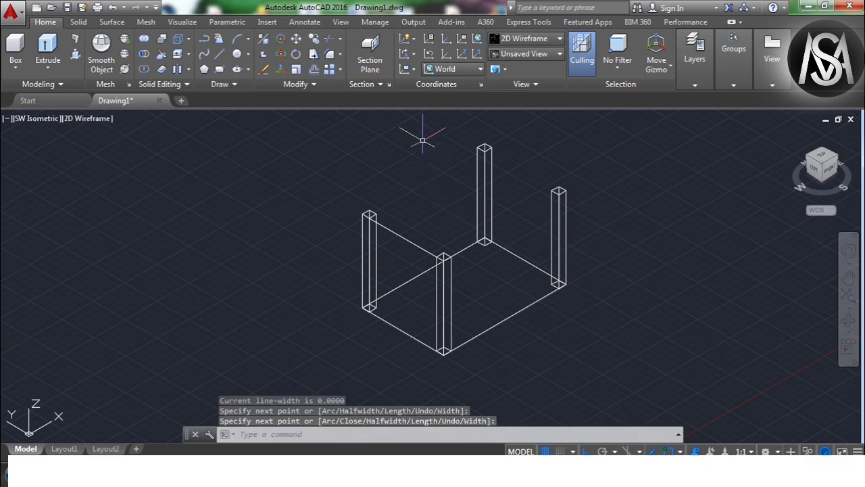
pyautogui.rightClick(415, 132)
pyautogui.click(434, 144)
pyautogui.click(368, 214)
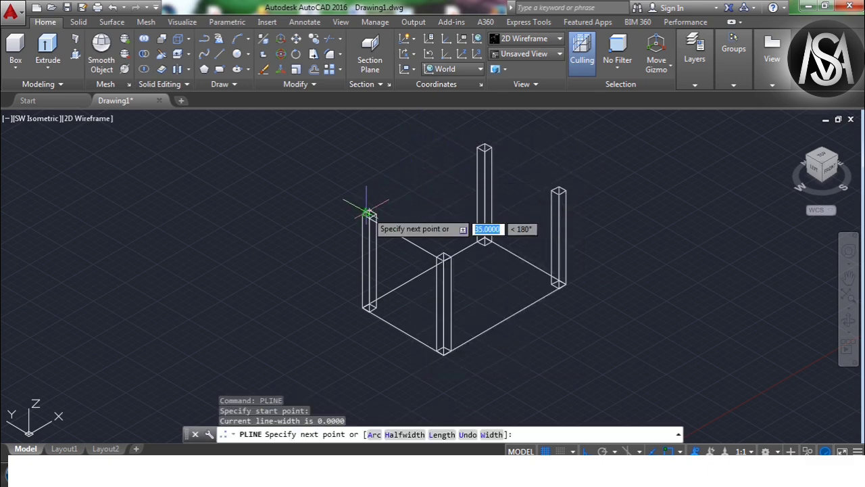
pyautogui.click(482, 147)
pyautogui.press('Escape')
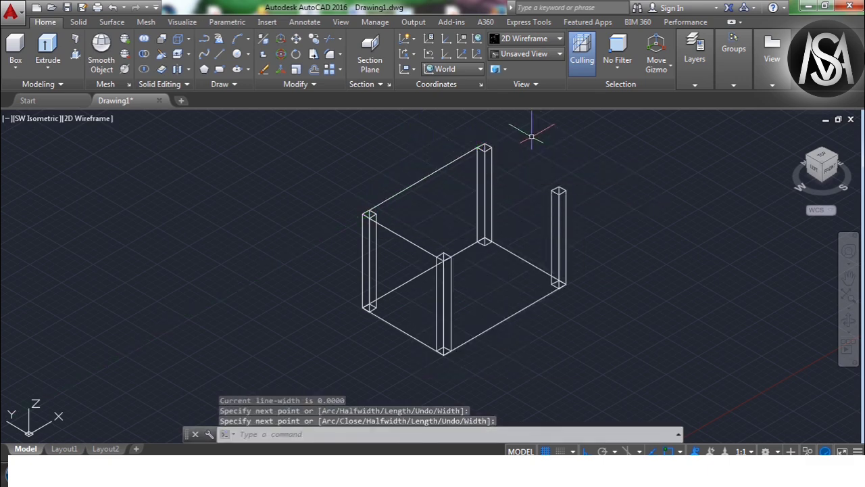
# Step: Draw the remaining polylines linking the right and front post tops
pyautogui.rightClick(535, 135)
pyautogui.click(554, 143)
pyautogui.click(491, 147)
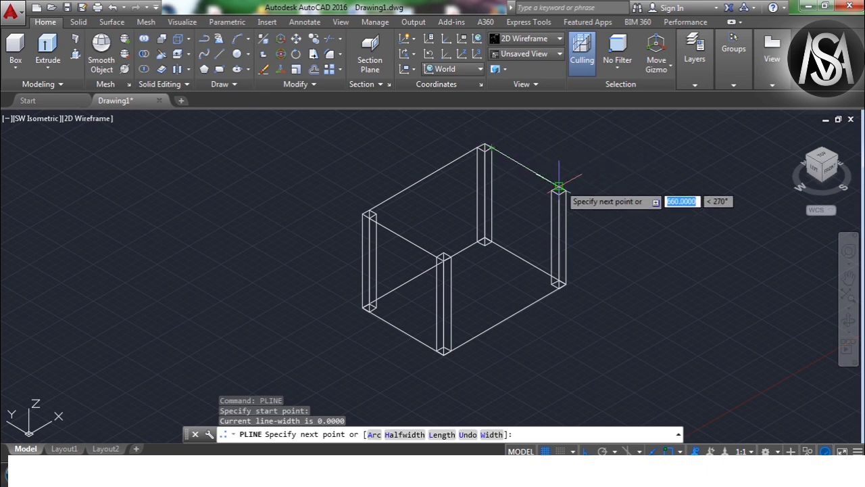
pyautogui.rightClick(585, 140)
pyautogui.click(589, 142)
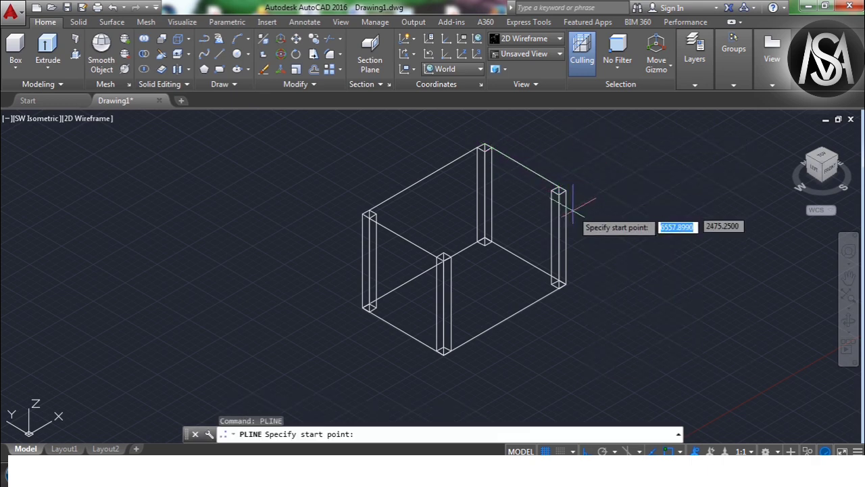
pyautogui.click(558, 192)
pyautogui.click(448, 257)
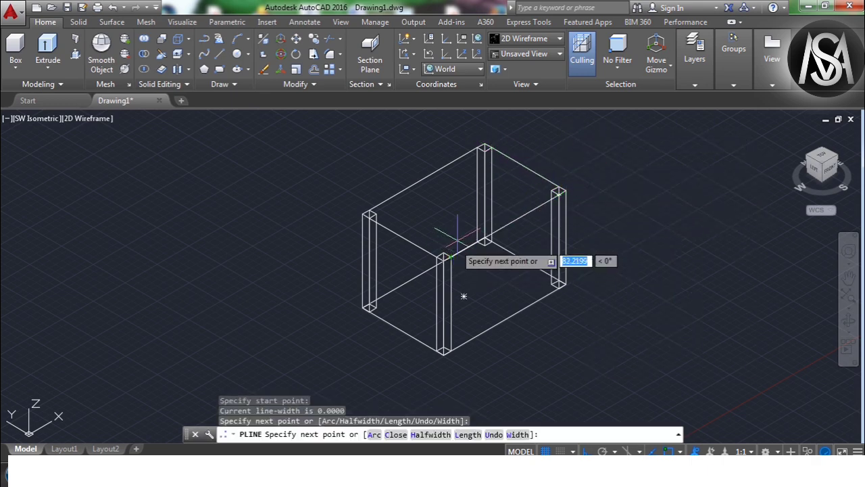
pyautogui.press('Escape')
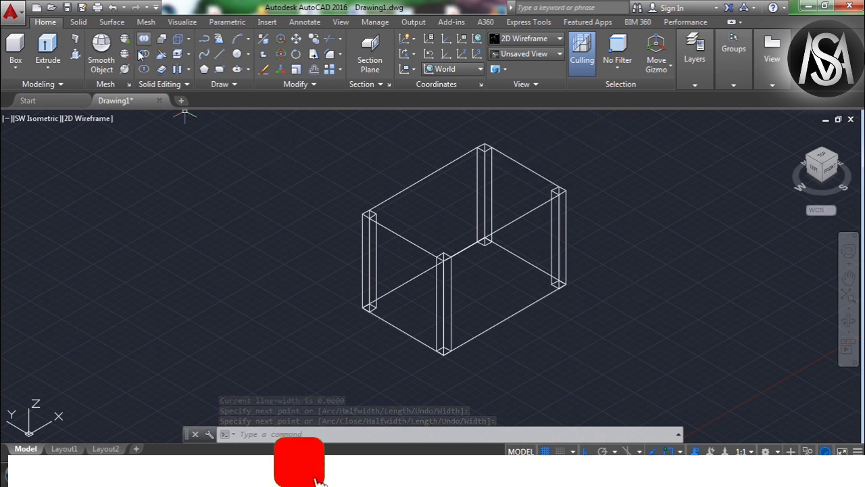
# Step: Extrude the four top-edge polylines 100 high into rail surfaces
pyautogui.click(47, 49)
pyautogui.click(412, 185)
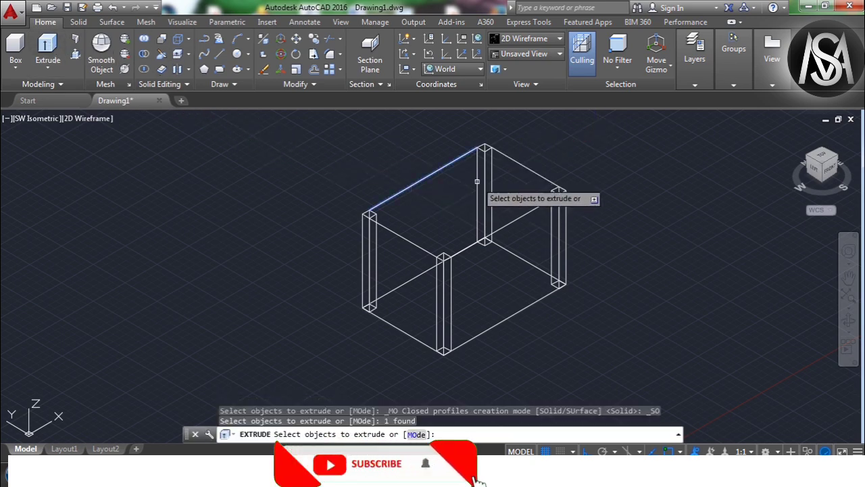
pyautogui.click(535, 176)
pyautogui.click(518, 216)
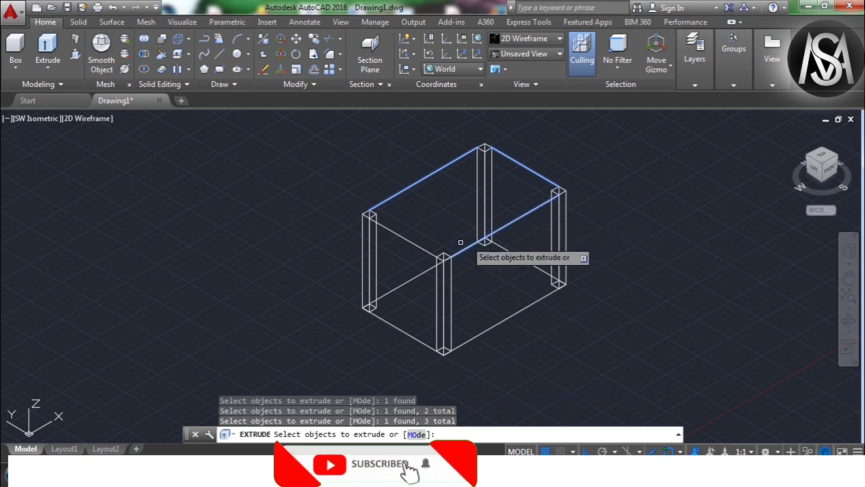
pyautogui.click(412, 239)
pyautogui.rightClick(432, 216)
pyautogui.click(449, 224)
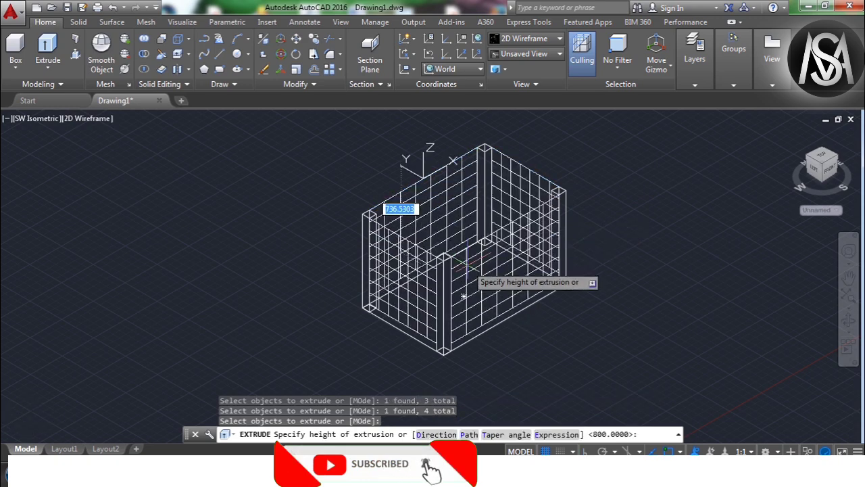
pyautogui.write('5')
pyautogui.press('BackSpace')
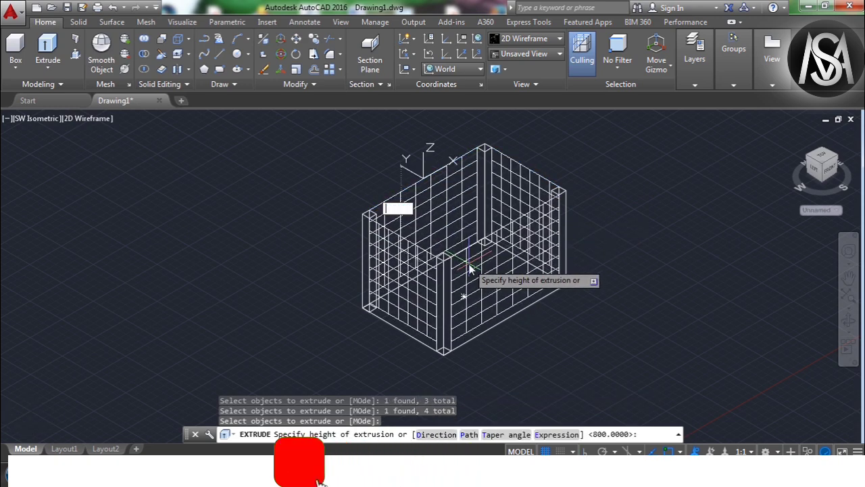
pyautogui.press('Return')
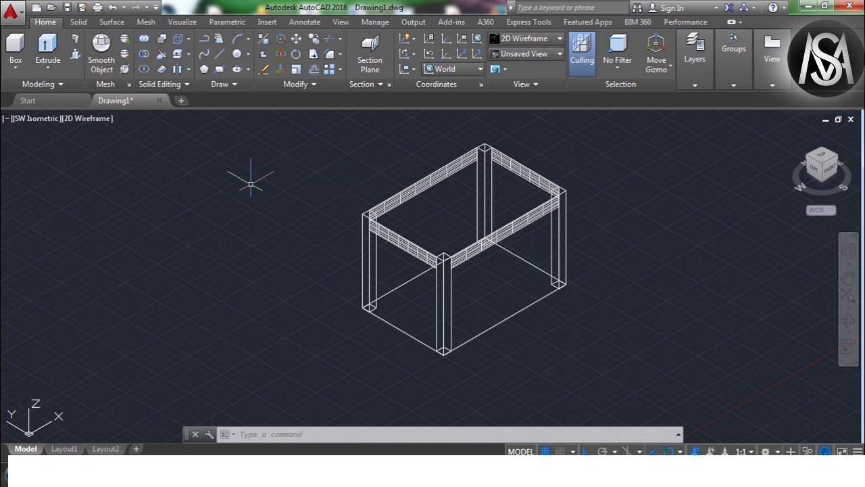
pyautogui.click(162, 70)
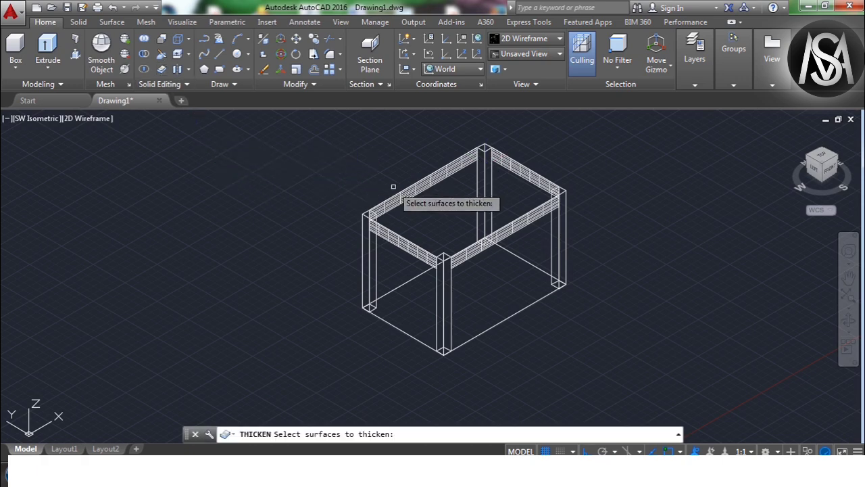
# Step: Thicken the four rail surfaces by the default 40 into solid rails
pyautogui.click(521, 178)
pyautogui.click(428, 182)
pyautogui.click(498, 237)
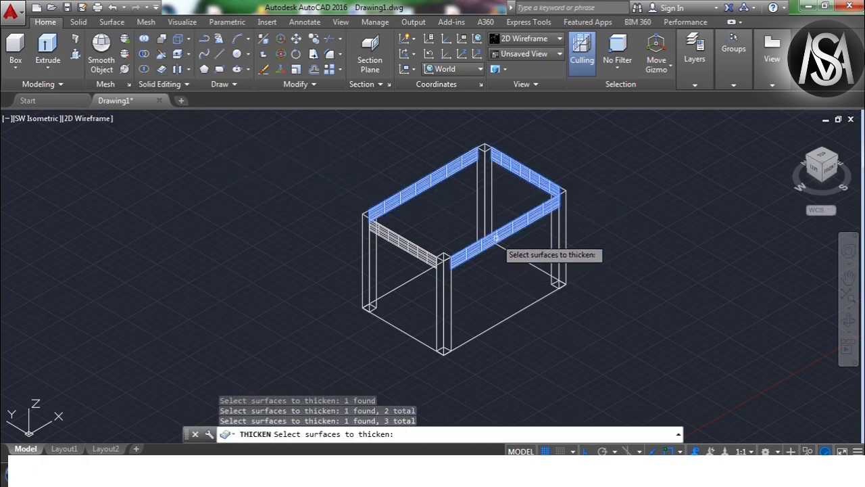
pyautogui.click(410, 243)
pyautogui.press('Return')
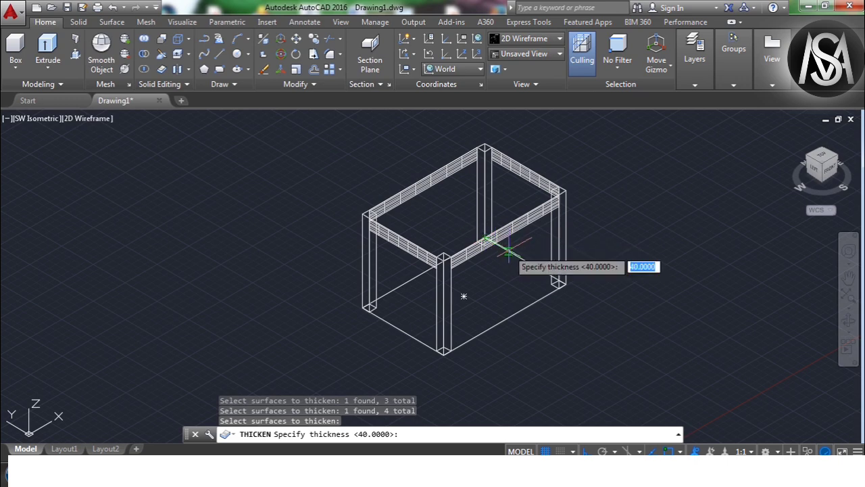
pyautogui.press('Return')
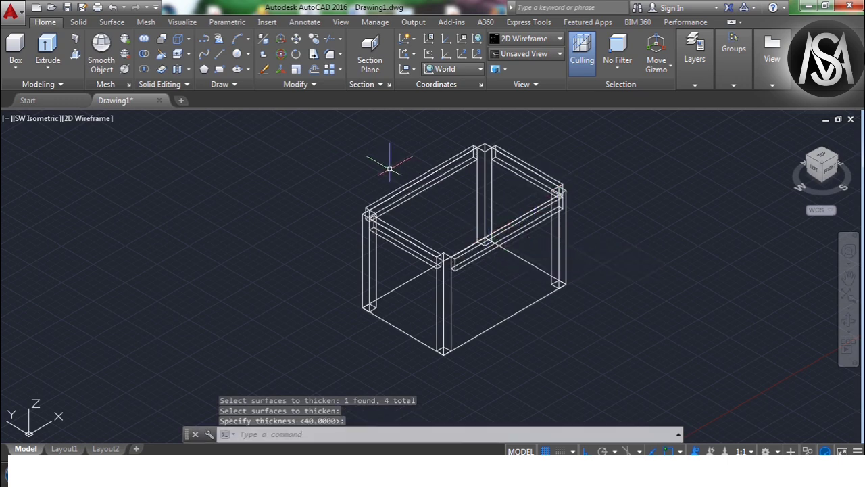
pyautogui.scroll(3, 497, 136)
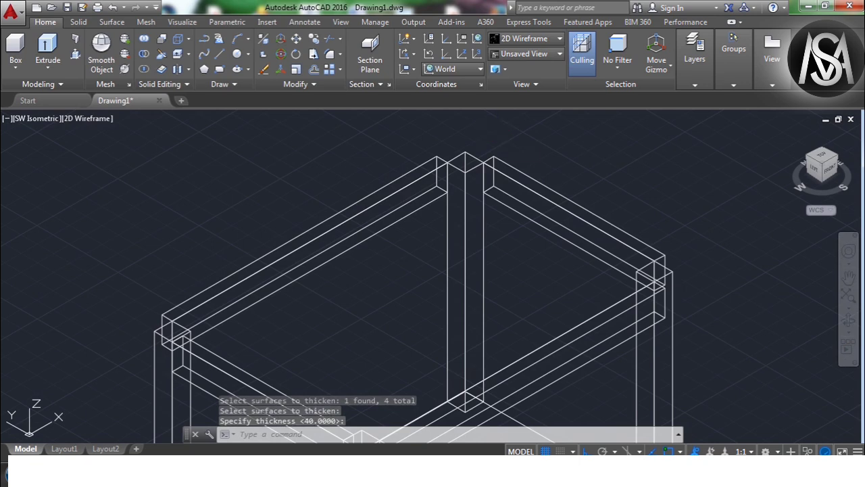
pyautogui.write('m')
pyautogui.press('Return')
# Step: Move the top-left and right rails so they sit against the post corners
pyautogui.click(426, 169)
pyautogui.press('Return')
pyautogui.click(436, 157)
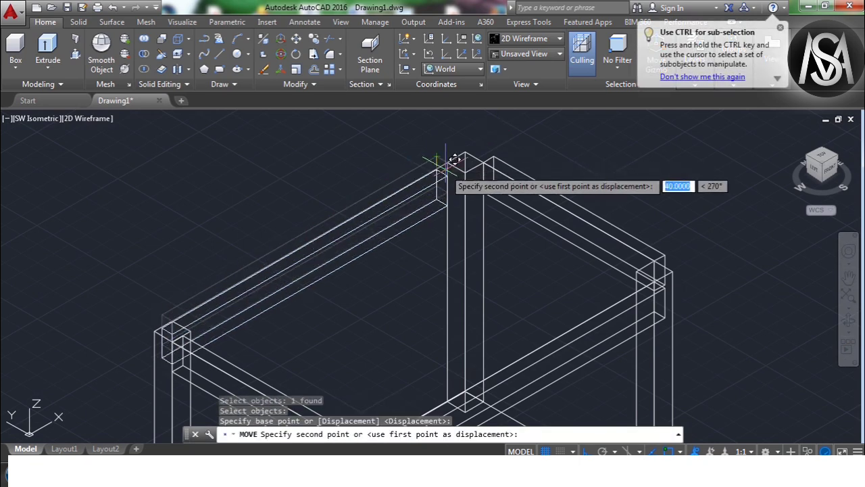
pyautogui.click(452, 159)
pyautogui.rightClick(561, 150)
pyautogui.click(574, 158)
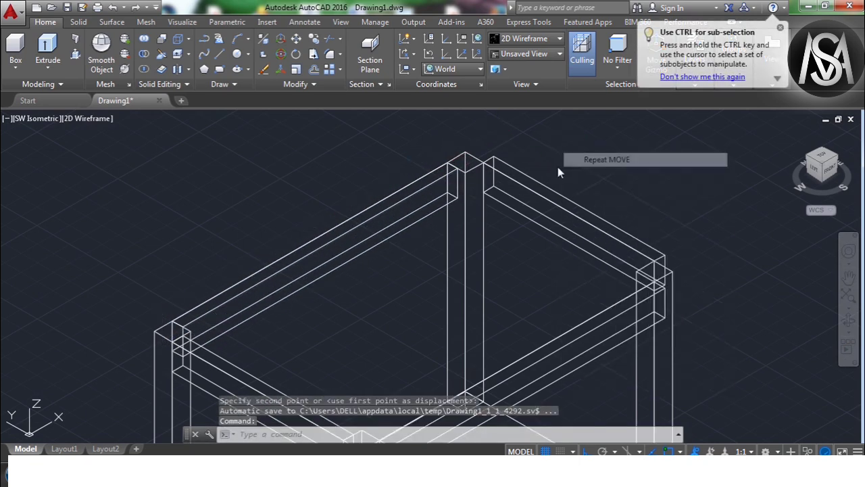
pyautogui.click(541, 190)
pyautogui.press('Return')
pyautogui.click(494, 157)
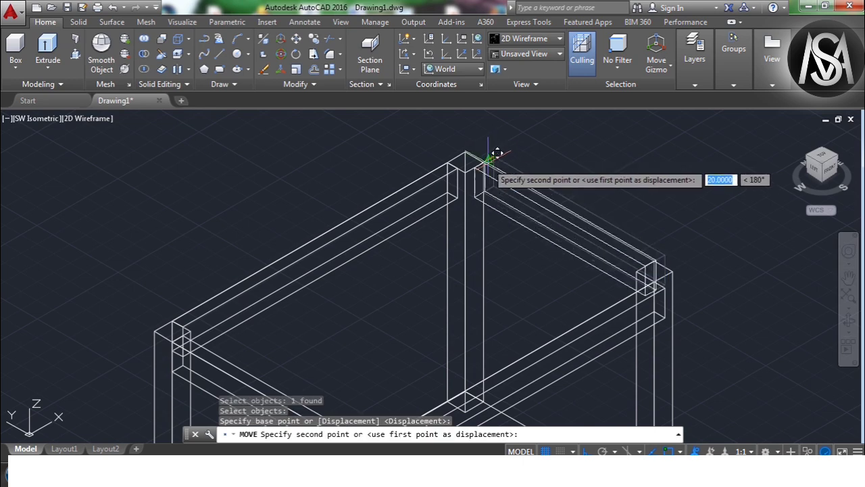
pyautogui.click(495, 152)
# Step: Move the lower rail so it sits flush with the post corner
pyautogui.scroll(-2, 541, 135)
pyautogui.scroll(3, 634, 218)
pyautogui.rightClick(646, 173)
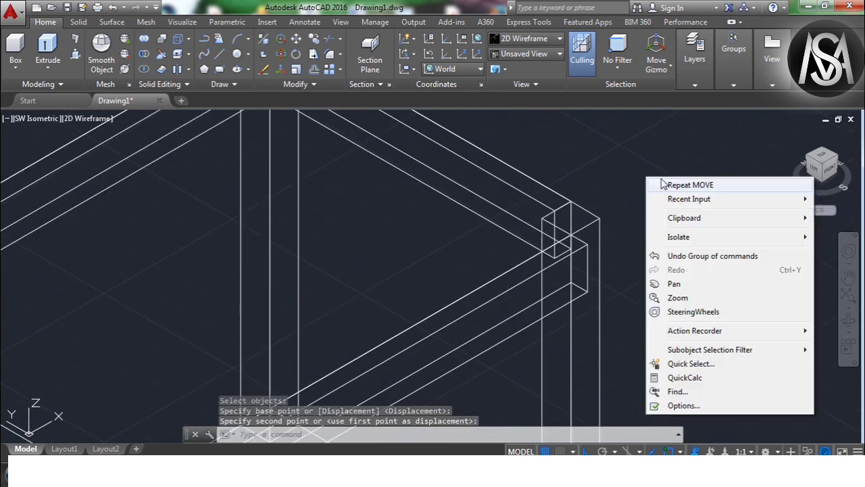
pyautogui.click(669, 184)
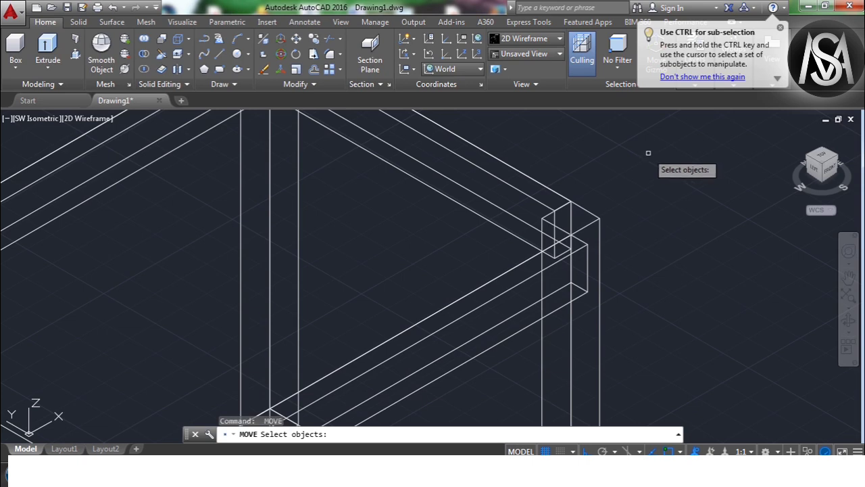
pyautogui.press('Return')
pyautogui.press('Return')
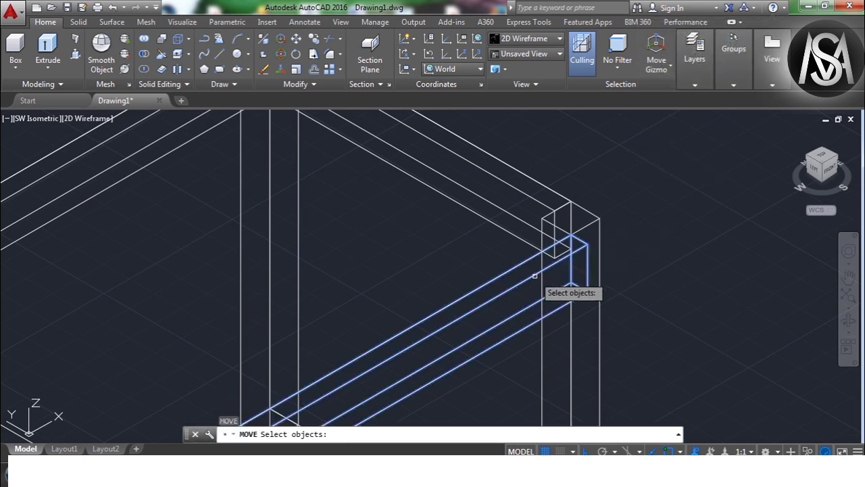
pyautogui.click(544, 281)
pyautogui.press('Return')
pyautogui.click(587, 251)
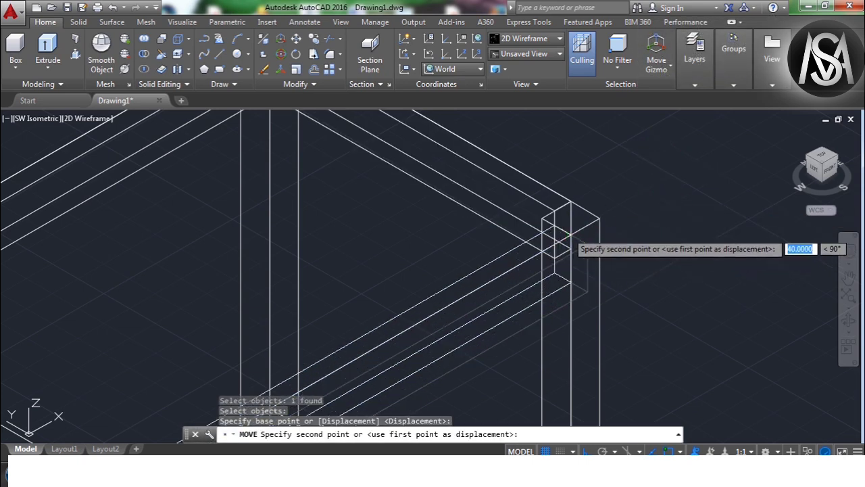
pyautogui.click(579, 248)
pyautogui.scroll(-4, 602, 178)
pyautogui.scroll(4, 449, 220)
pyautogui.scroll(-2, 458, 205)
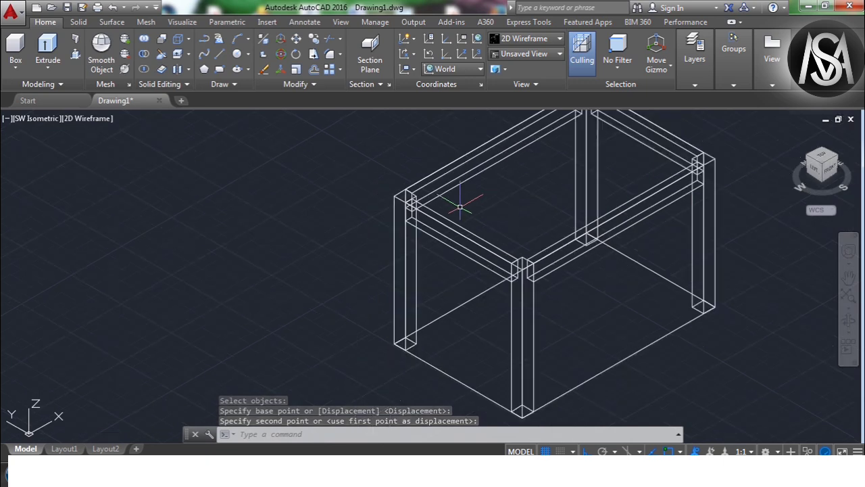
pyautogui.scroll(-1, 494, 188)
pyautogui.scroll(1, 582, 125)
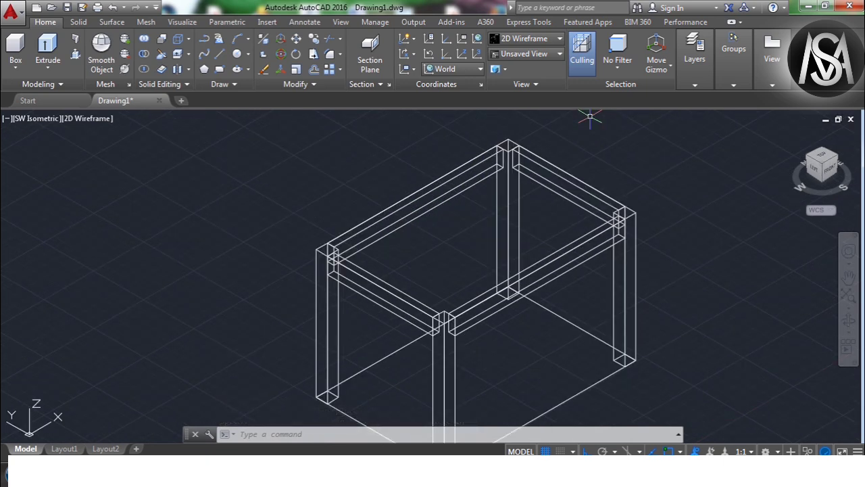
# Step: Switch to the Shaded visual style, orbit to inspect, then return to SW Isometric
pyautogui.scroll(-1, 66, 119)
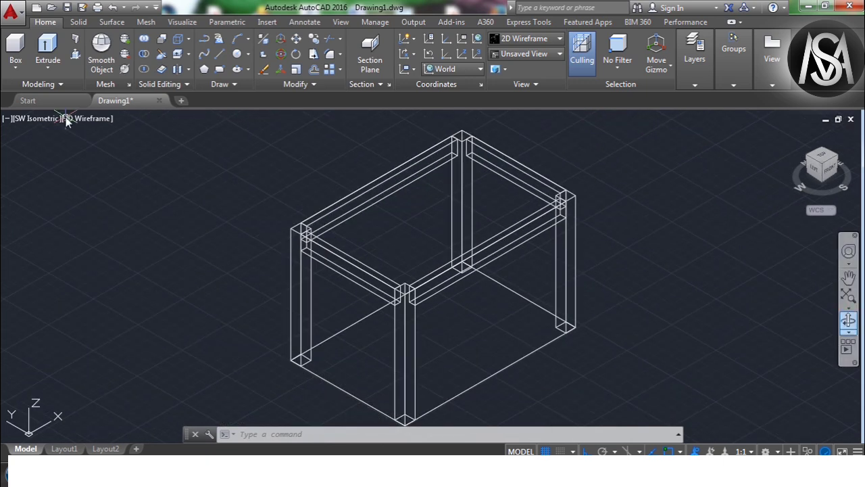
pyautogui.click(61, 118)
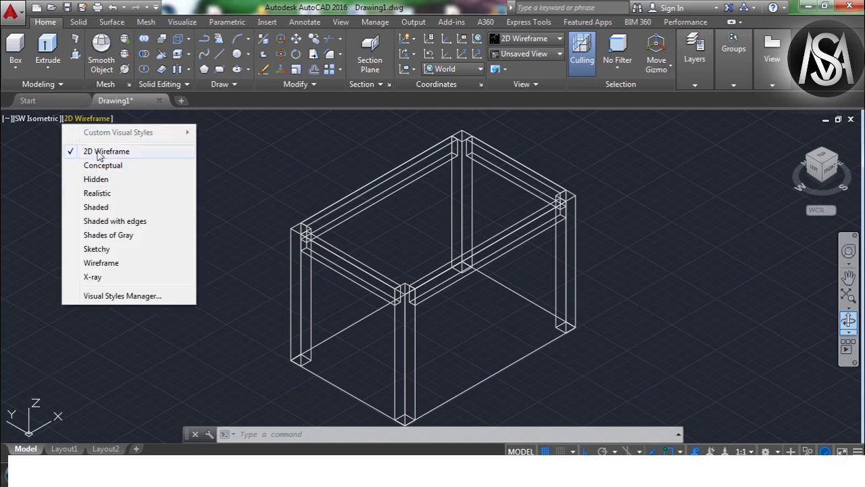
pyautogui.click(94, 207)
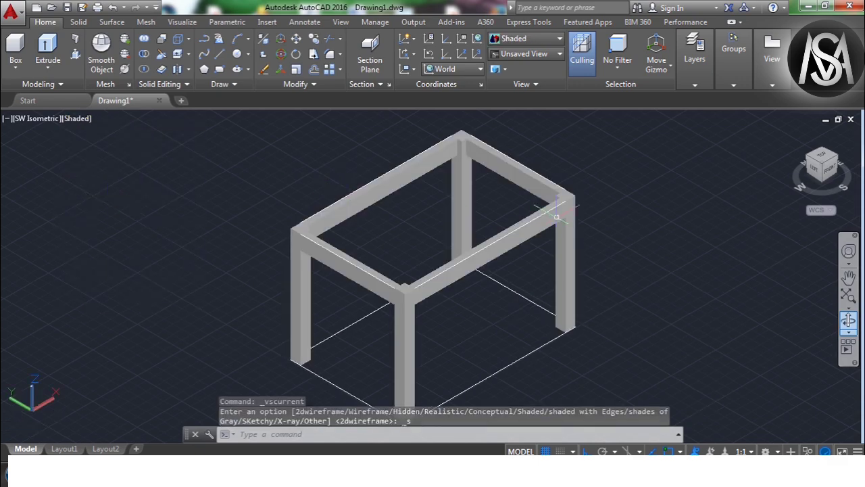
pyautogui.click(849, 320)
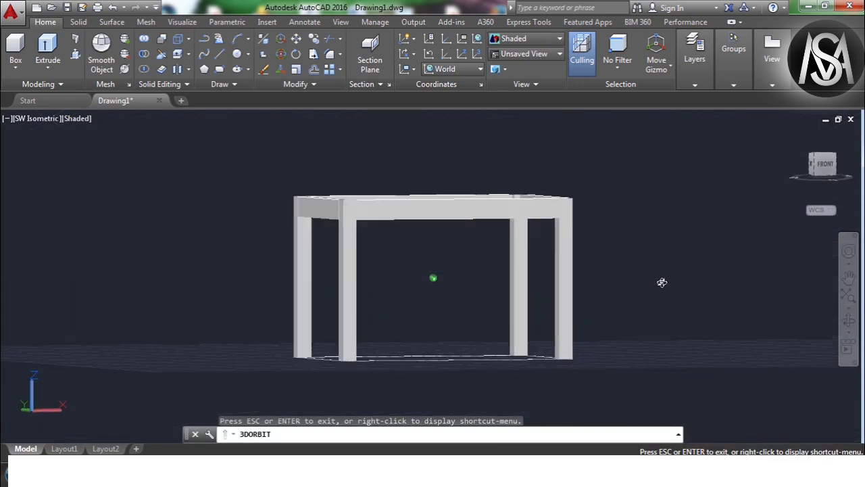
pyautogui.moveTo(661, 281)
pyautogui.mouseDown()
pyautogui.moveTo(560, 261)
pyautogui.moveTo(652, 313)
pyautogui.moveTo(633, 266)
pyautogui.moveTo(563, 367)
pyautogui.moveTo(657, 218)
pyautogui.mouseUp()
pyautogui.rightClick(661, 208)
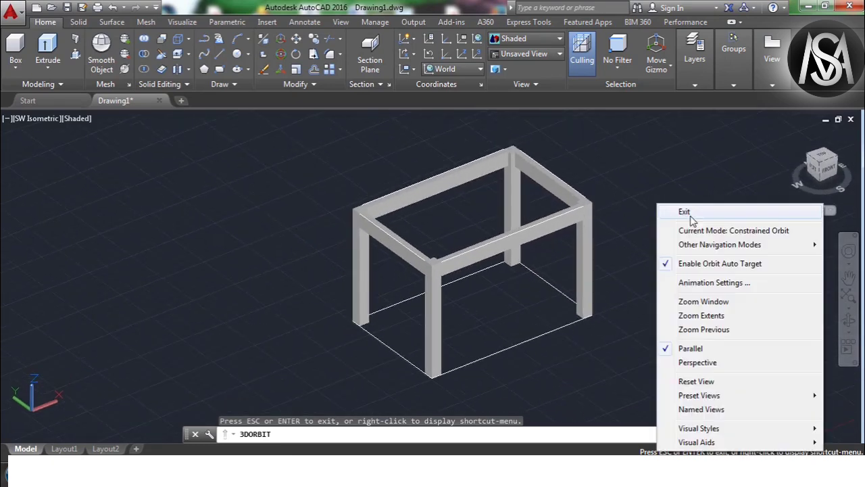
pyautogui.click(673, 216)
pyautogui.click(819, 162)
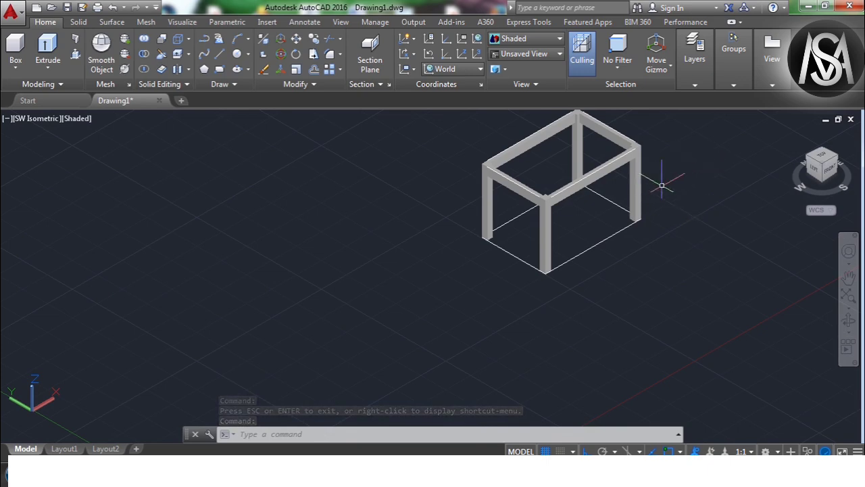
# Step: Draw a 3D polyline with a 100-unit segment from the leg's bottom corner
pyautogui.scroll(1, 508, 218)
pyautogui.scroll(3, 507, 223)
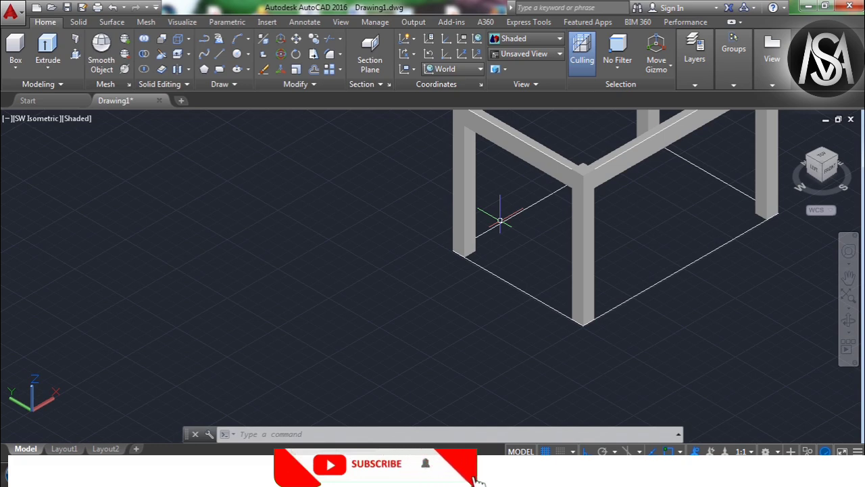
pyautogui.write('3DOp')
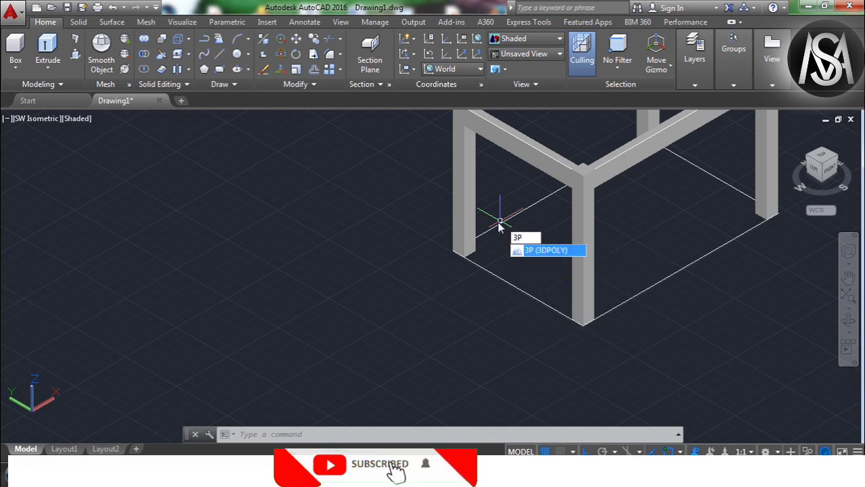
pyautogui.press('Return')
pyautogui.scroll(1, 473, 255)
pyautogui.click(459, 259)
pyautogui.write('100')
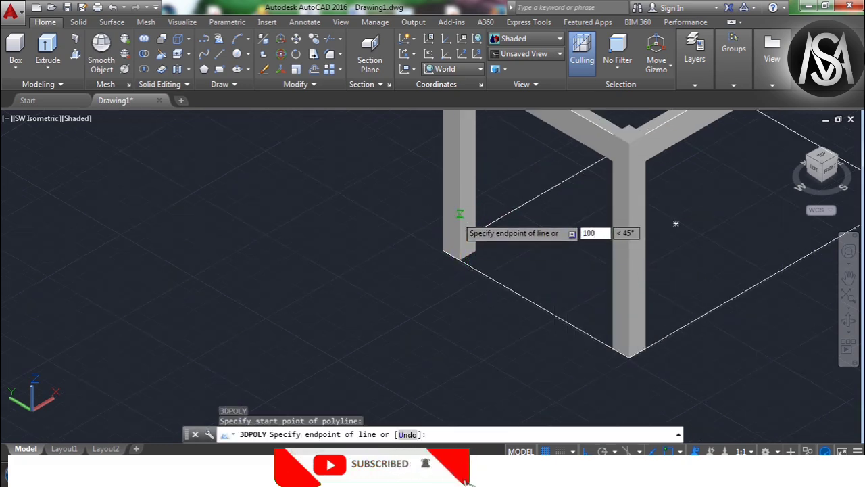
pyautogui.press('Return')
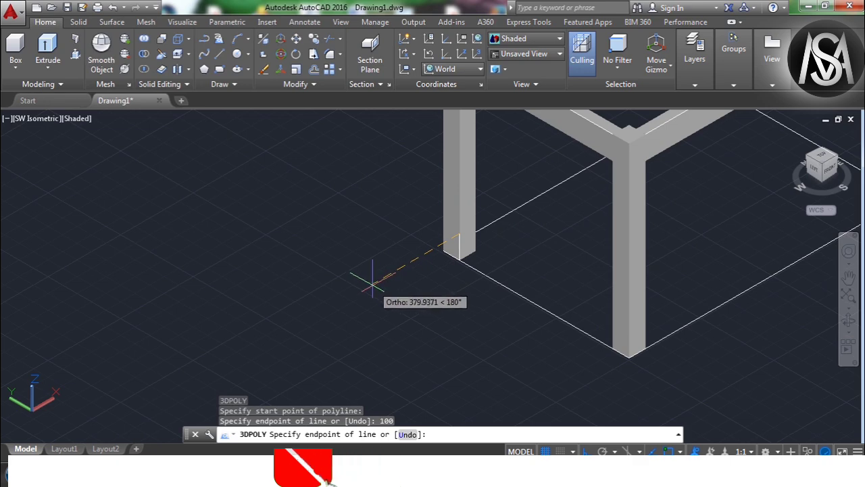
pyautogui.click(443, 284)
pyautogui.press('Return')
pyautogui.press('Return')
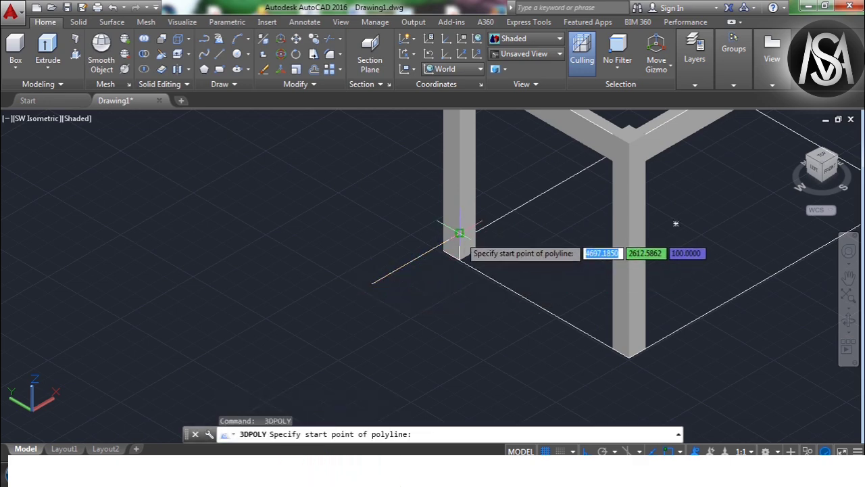
# Step: Draw a 3D polyline floor line from the leg corner to the next leg's base
pyautogui.click(459, 235)
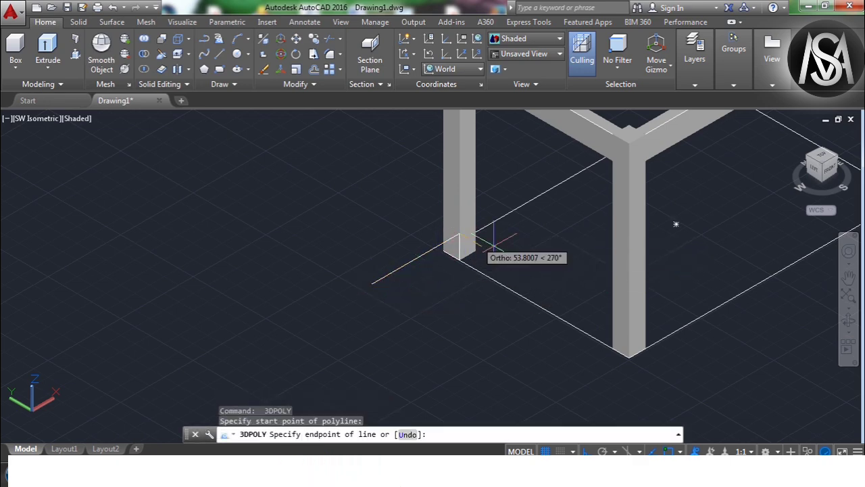
pyautogui.click(612, 323)
pyautogui.press('Return')
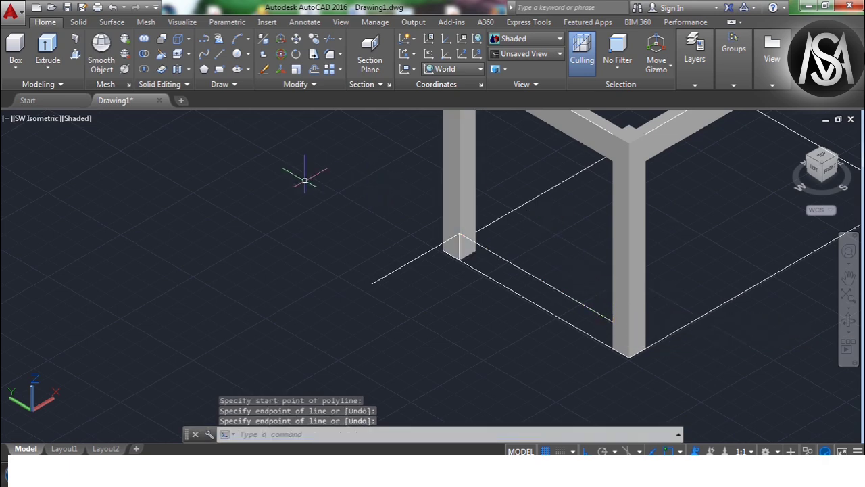
# Step: Extrude the floor line 40 high into a surface strip
pyautogui.click(47, 52)
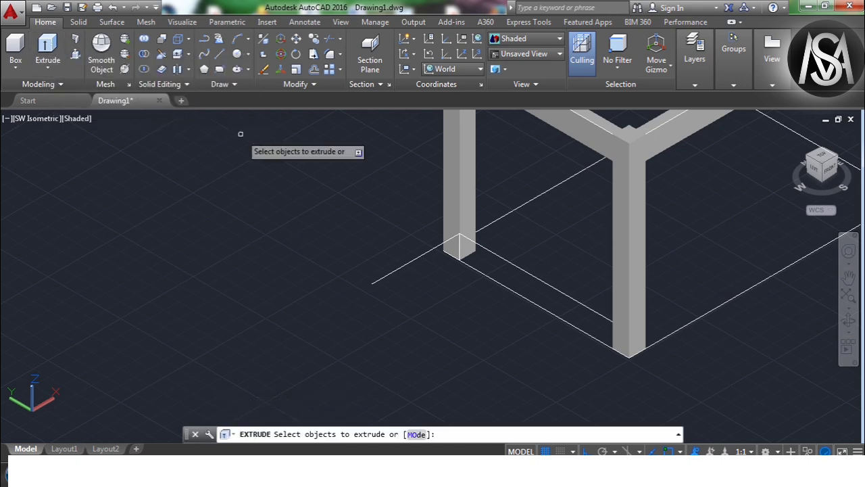
pyautogui.click(525, 273)
pyautogui.rightClick(523, 271)
pyautogui.click(545, 275)
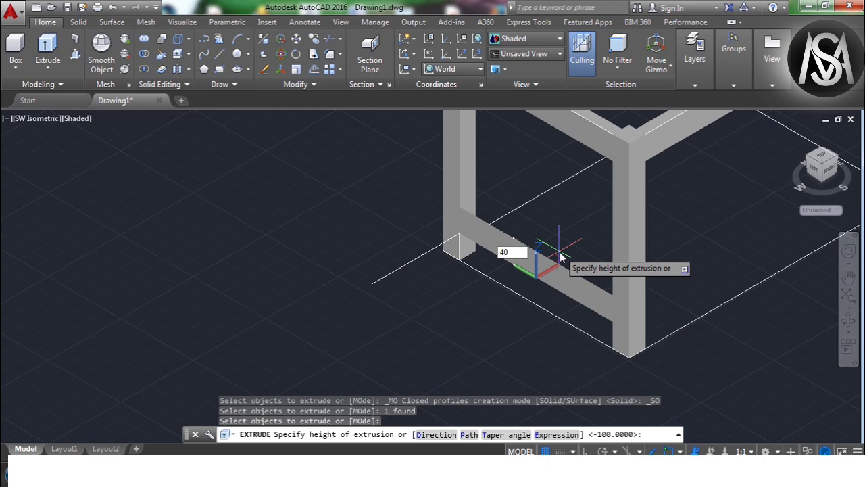
pyautogui.write('40')
pyautogui.press('Return')
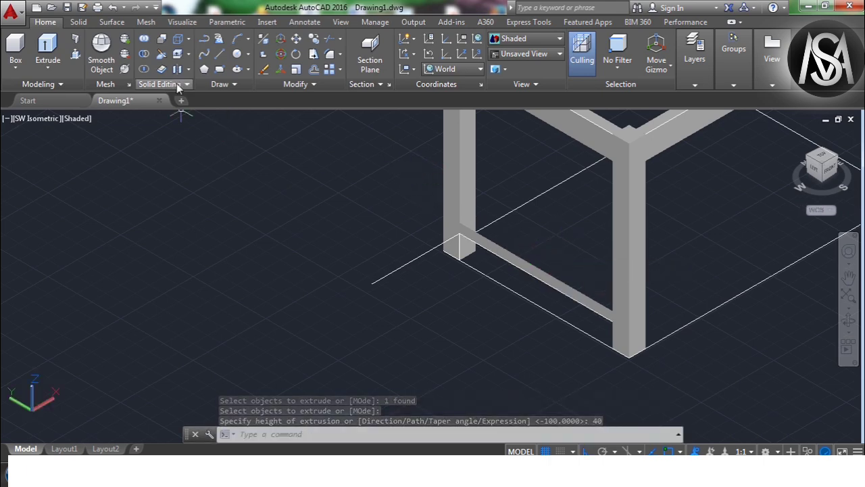
# Step: Thicken the strip by 40 into a solid lower rail
pyautogui.click(161, 68)
pyautogui.click(518, 264)
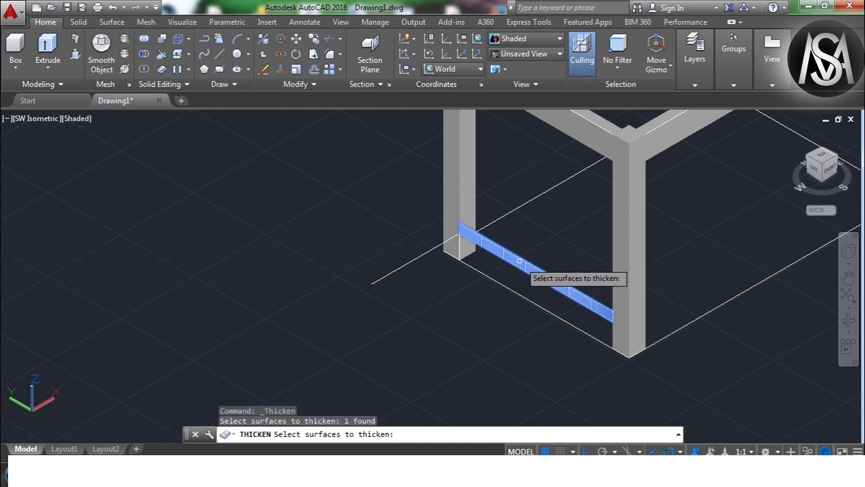
pyautogui.click(519, 262)
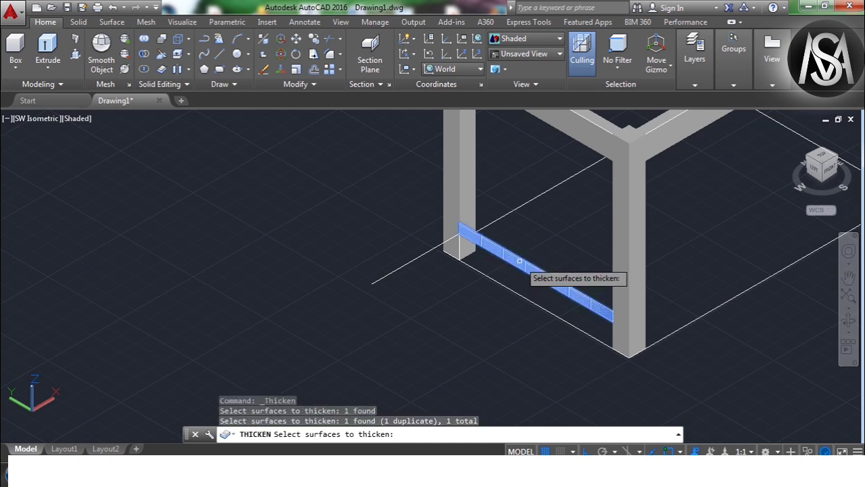
pyautogui.press('Return')
pyautogui.press('Return')
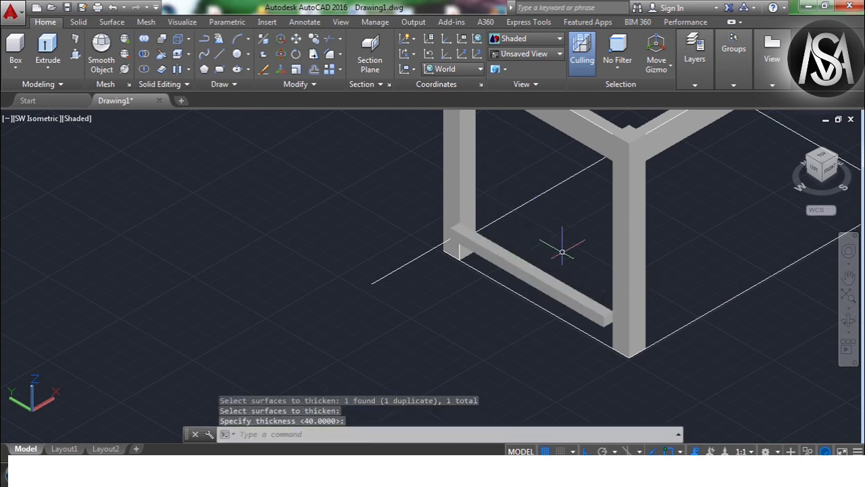
pyautogui.scroll(2, 669, 327)
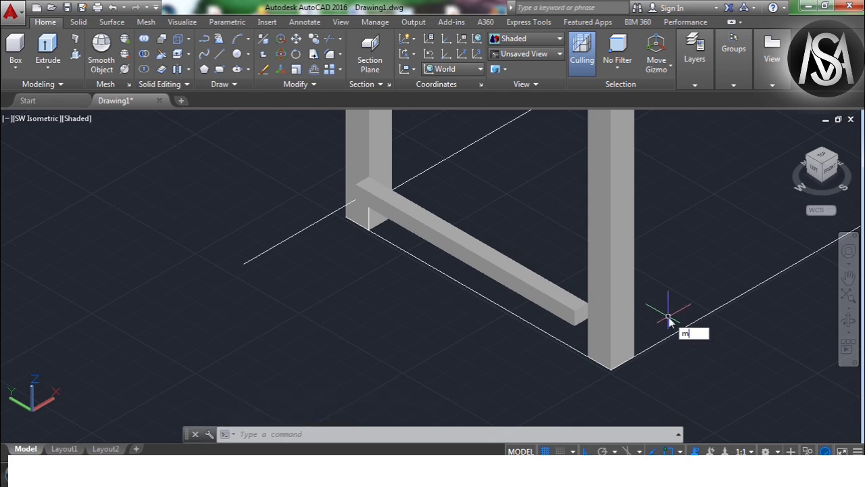
# Step: Move the new lower rail 55 units up off the floor
pyautogui.press('Return')
pyautogui.click(529, 281)
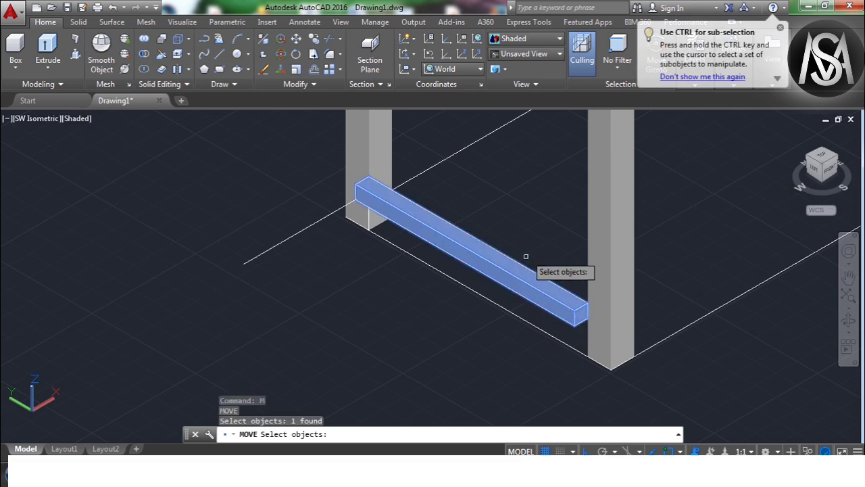
pyautogui.press('Return')
pyautogui.click(496, 332)
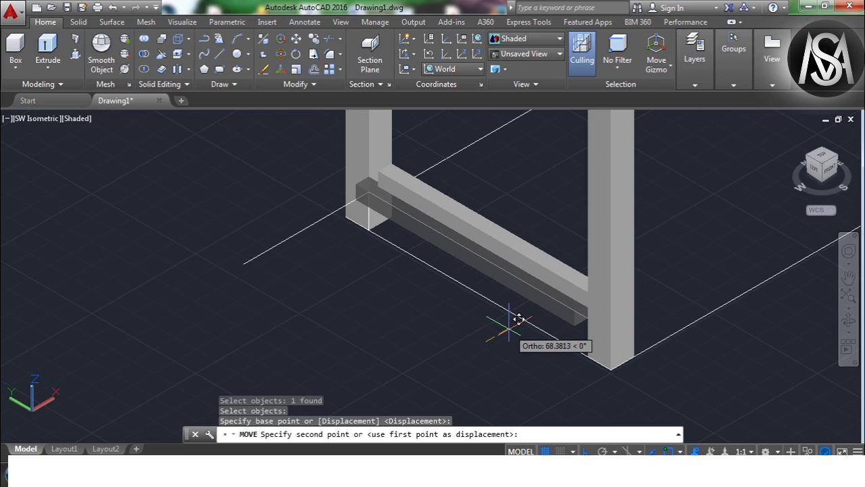
pyautogui.write('55')
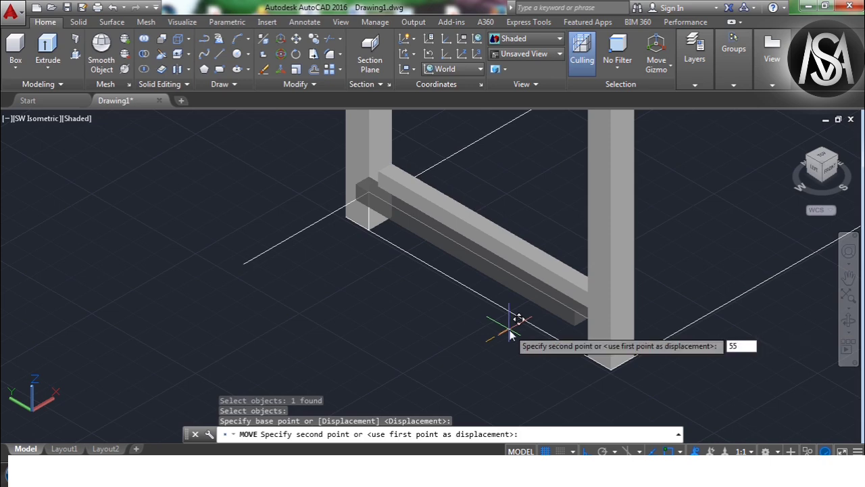
pyautogui.press('Return')
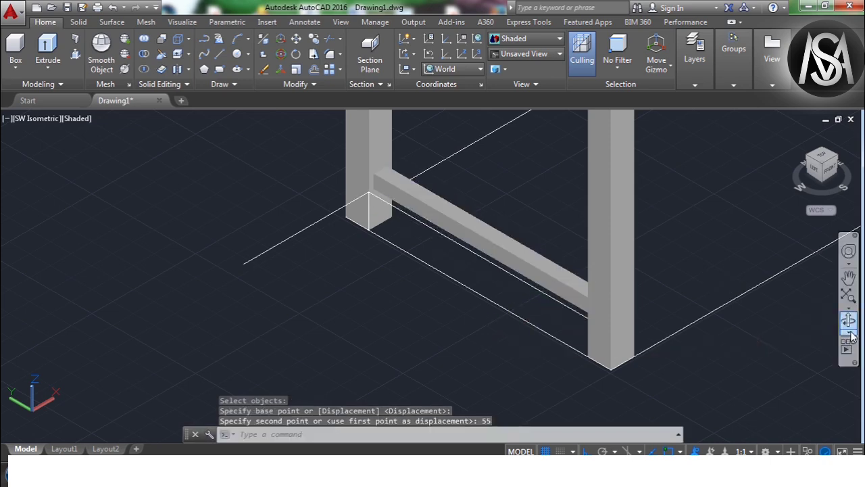
# Step: Orbit to check the rail's position from below, then return to SW Isometric
pyautogui.click(850, 326)
pyautogui.moveTo(730, 274)
pyautogui.mouseDown()
pyautogui.moveTo(640, 241)
pyautogui.moveTo(685, 263)
pyautogui.moveTo(645, 241)
pyautogui.moveTo(677, 200)
pyautogui.mouseUp()
pyautogui.rightClick(677, 201)
pyautogui.click(713, 207)
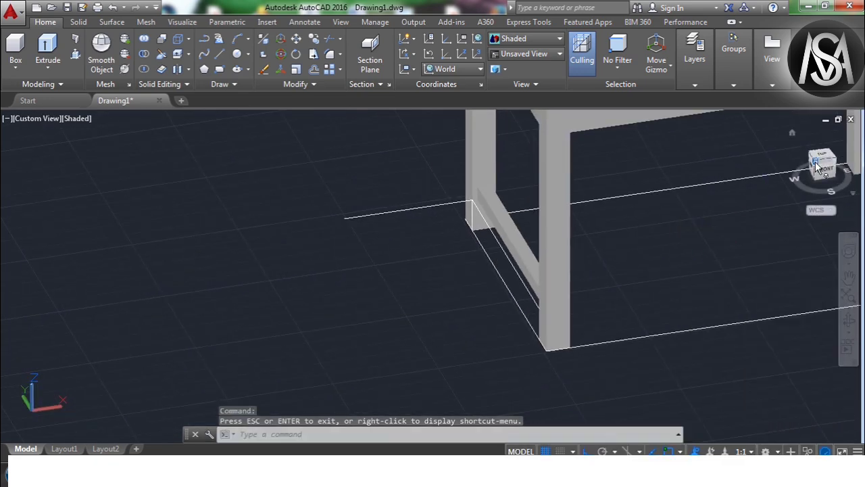
pyautogui.click(816, 165)
# Step: Mirror the front lower rail across the table's middle, keeping the original rail
pyautogui.write('i')
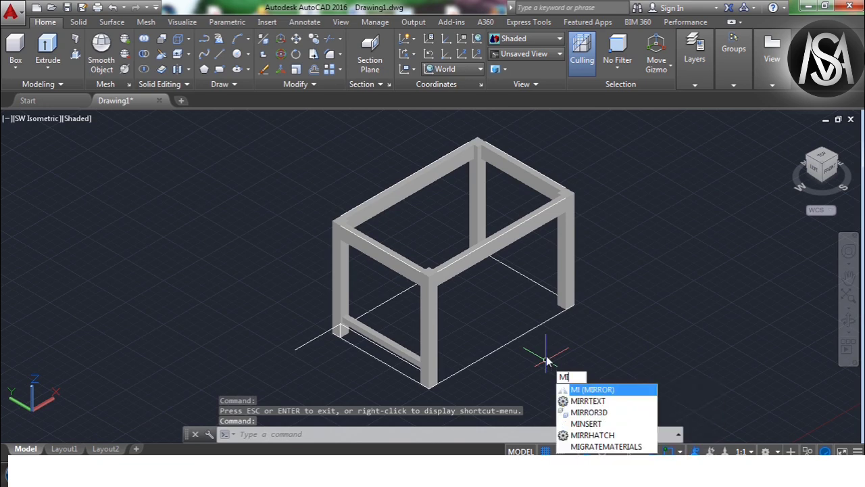
pyautogui.press('Return')
pyautogui.click(409, 362)
pyautogui.press('Return')
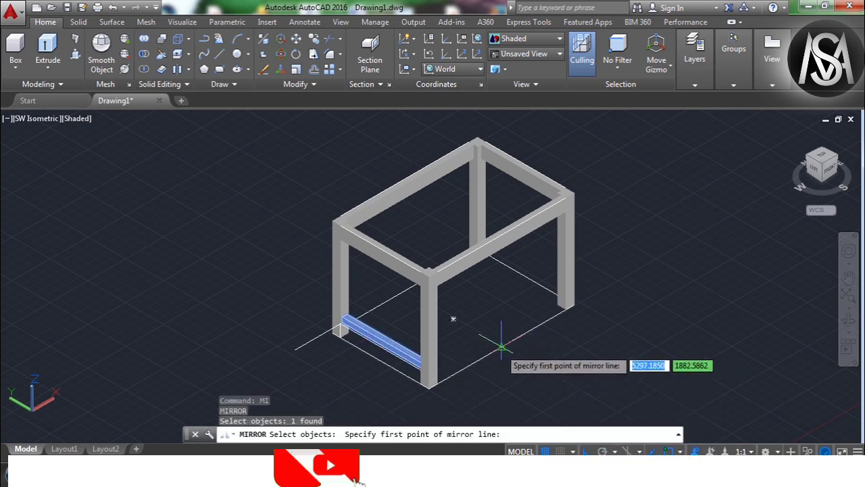
pyautogui.click(503, 348)
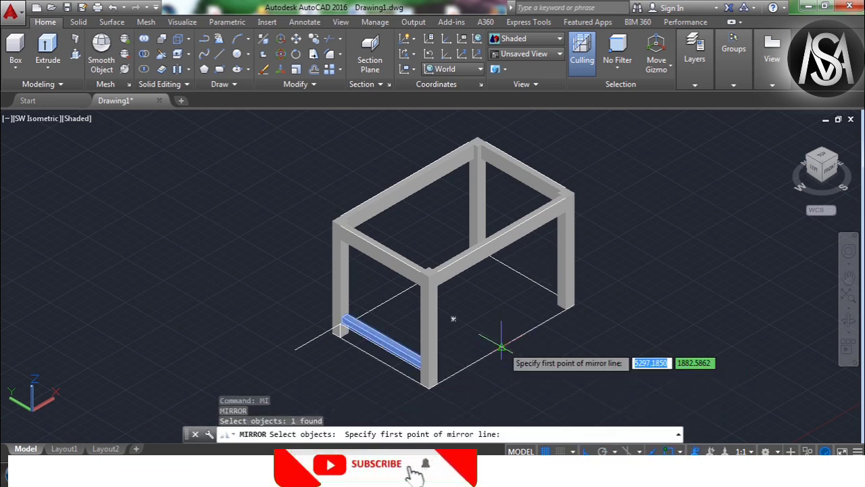
pyautogui.click(571, 382)
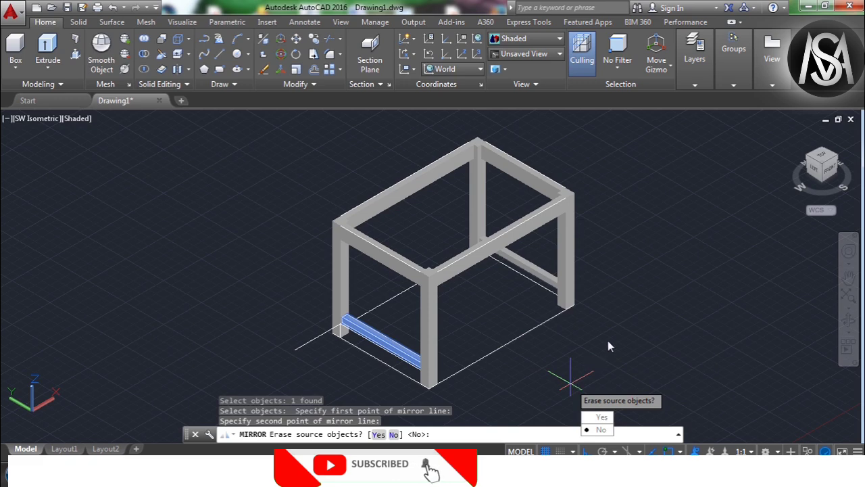
pyautogui.click(599, 429)
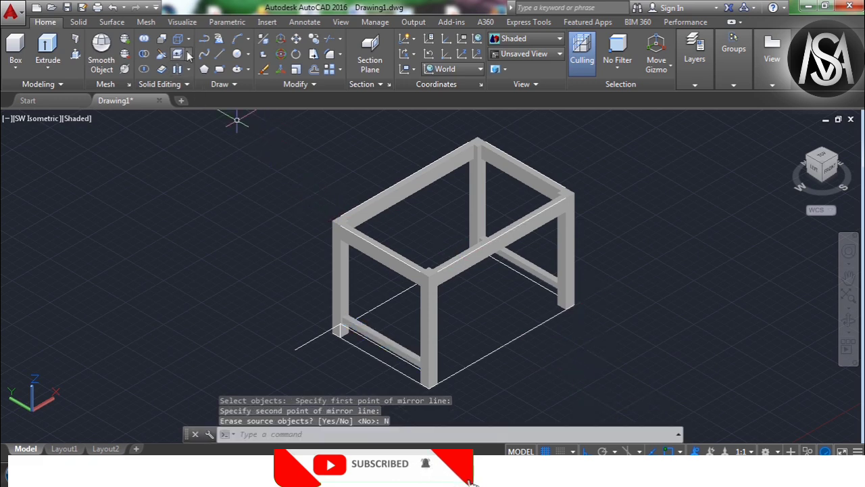
# Step: Draw a centre line spanning between the two lower side rails
pyautogui.click(203, 39)
pyautogui.scroll(3, 389, 331)
pyautogui.scroll(4, 394, 331)
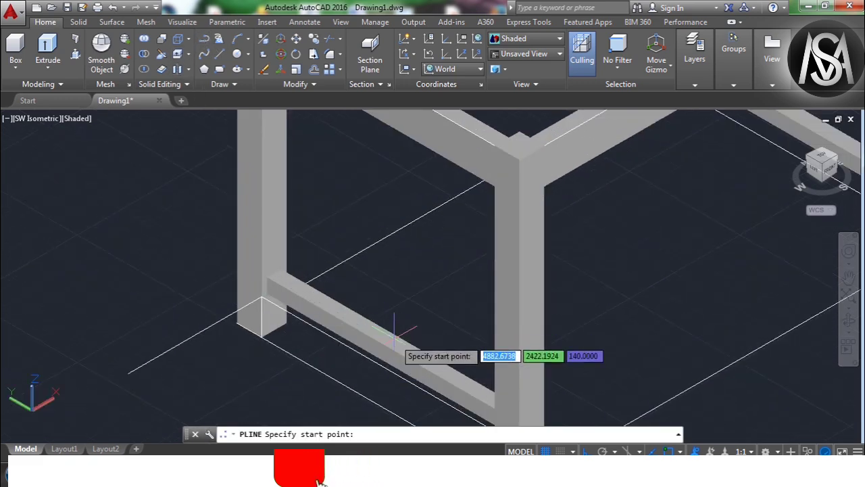
pyautogui.click(394, 331)
pyautogui.scroll(-3, 394, 331)
pyautogui.scroll(5, 546, 254)
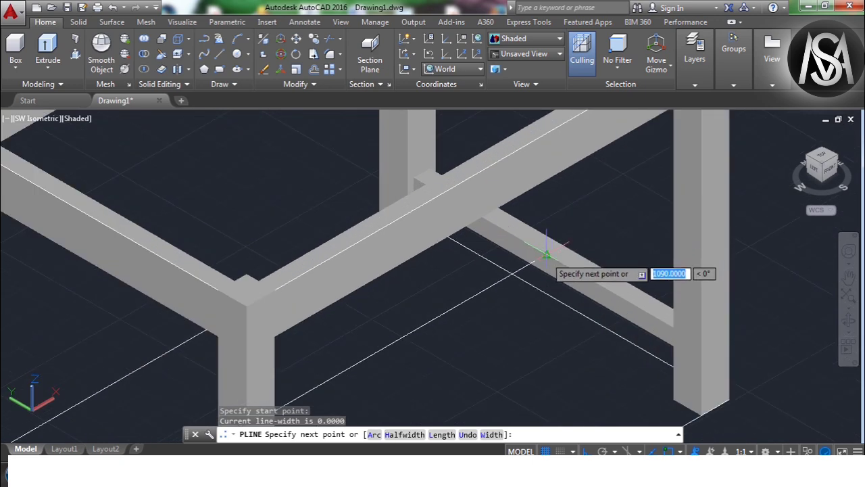
pyautogui.click(546, 253)
pyautogui.press('Return')
pyautogui.scroll(-3, 406, 223)
pyautogui.scroll(-3, 273, 177)
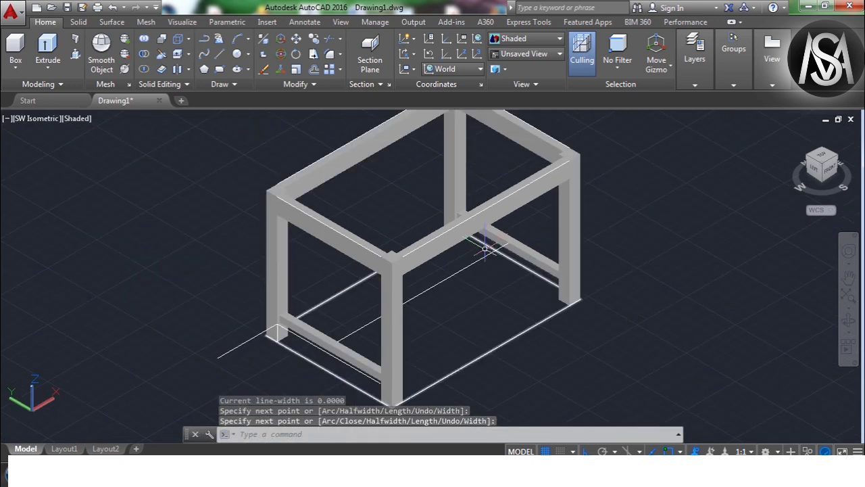
# Step: Extrude the centre line 40 into the stretcher and try thickening it
pyautogui.click(47, 54)
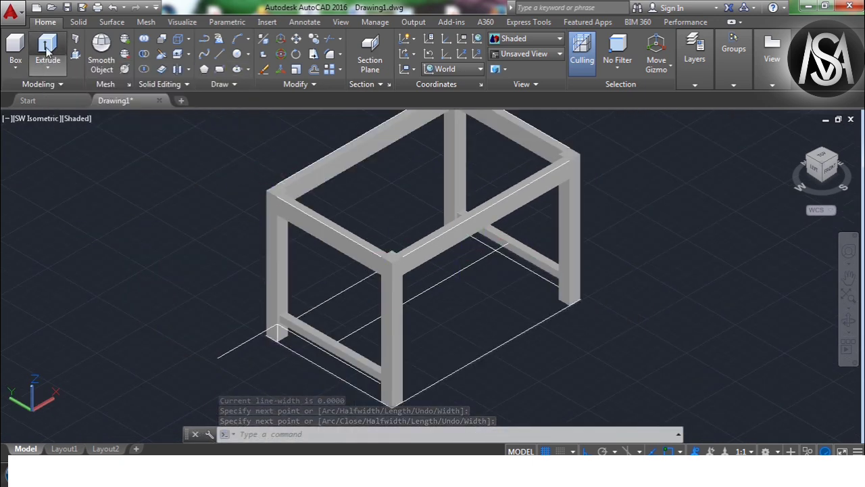
pyautogui.click(444, 279)
pyautogui.press('Return')
pyautogui.press('Escape')
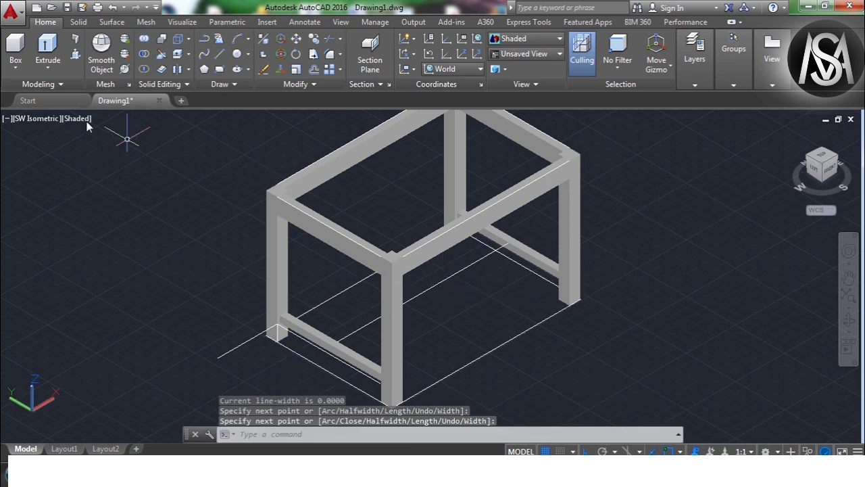
pyautogui.click(47, 54)
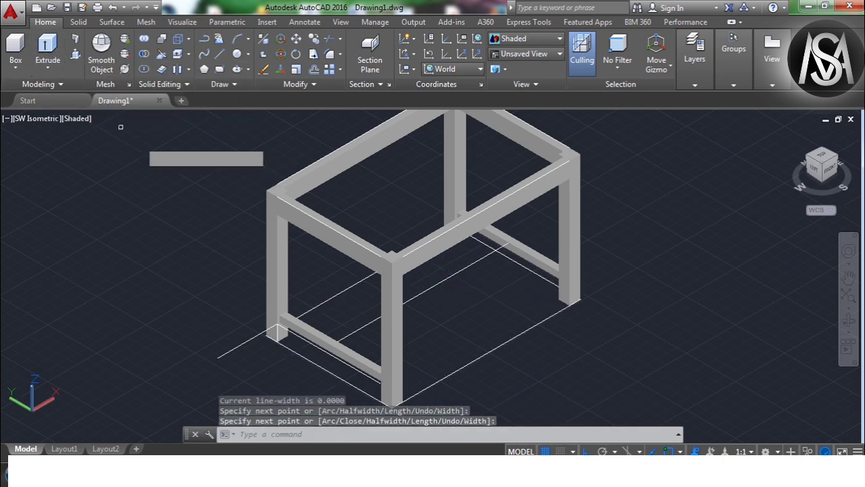
pyautogui.click(443, 280)
pyautogui.press('Return')
pyautogui.write('40')
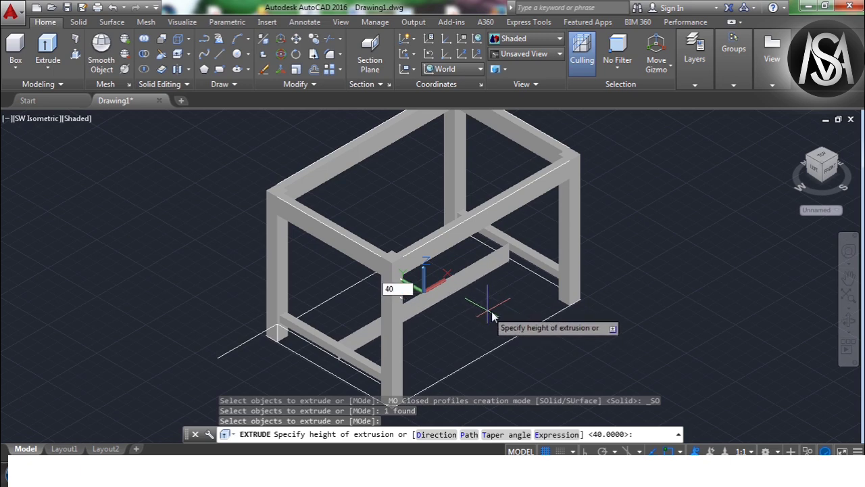
pyautogui.press('Return')
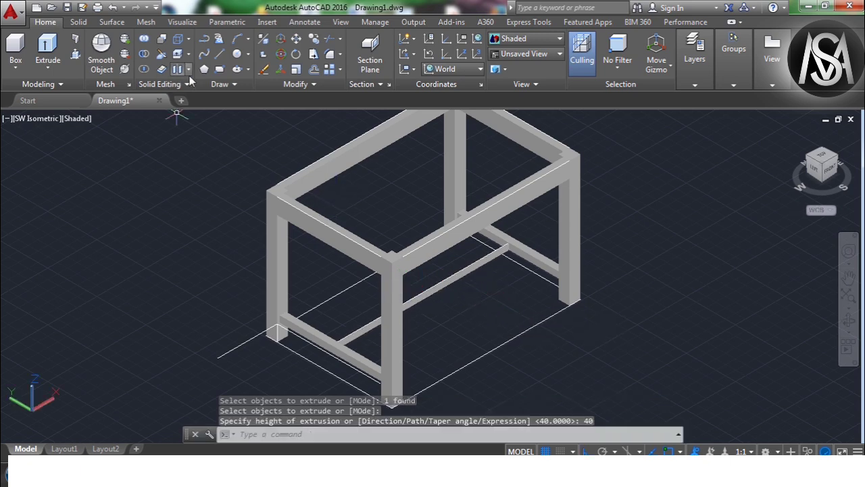
pyautogui.click(163, 70)
pyautogui.click(451, 273)
pyautogui.press('Return')
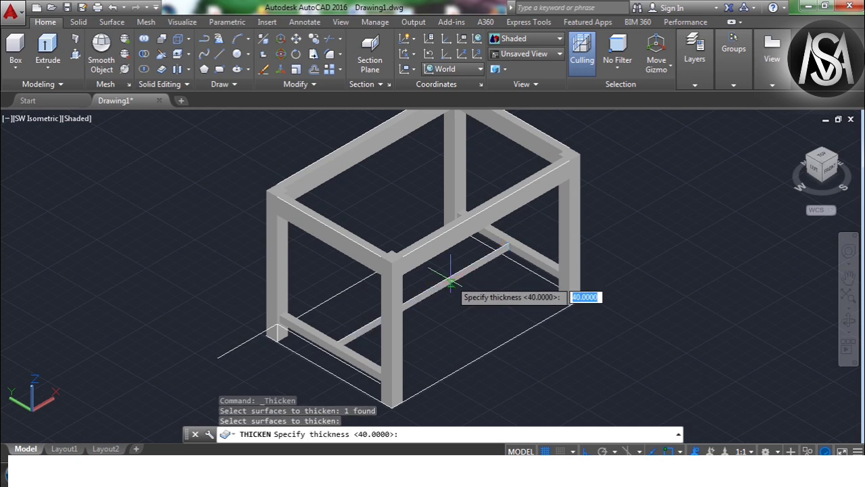
# Step: Move the centre stretcher 20 units at 270° into position
pyautogui.scroll(3, 517, 247)
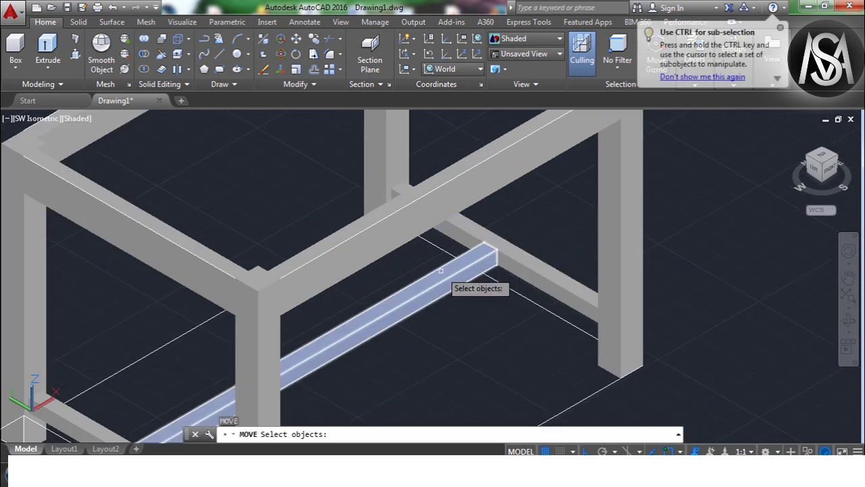
pyautogui.click(441, 270)
pyautogui.press('Return')
pyautogui.click(496, 250)
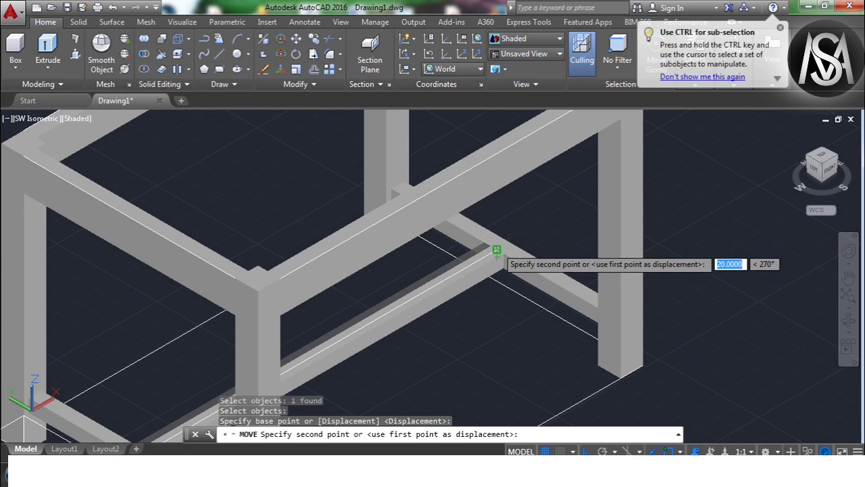
pyautogui.click(496, 250)
pyautogui.scroll(-3, 506, 199)
pyautogui.scroll(-2, 507, 199)
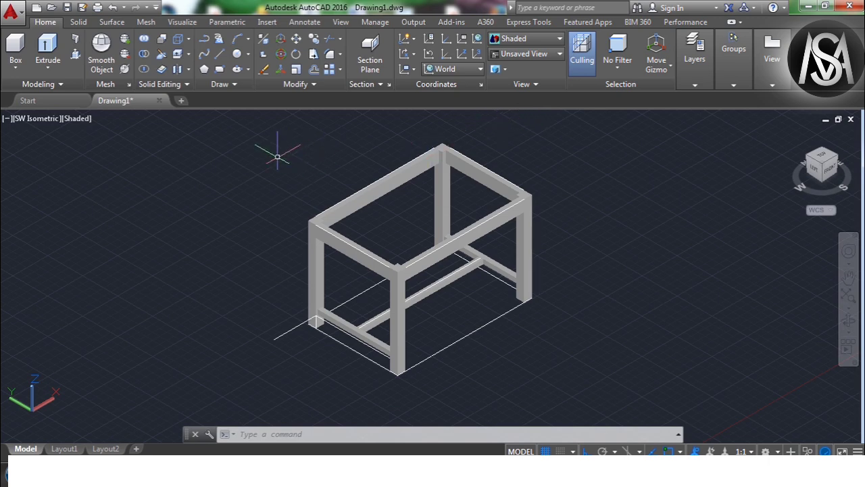
pyautogui.write('O')
# Step: Offset the floor rectangle 100 units outward
pyautogui.press('Return')
pyautogui.write('100')
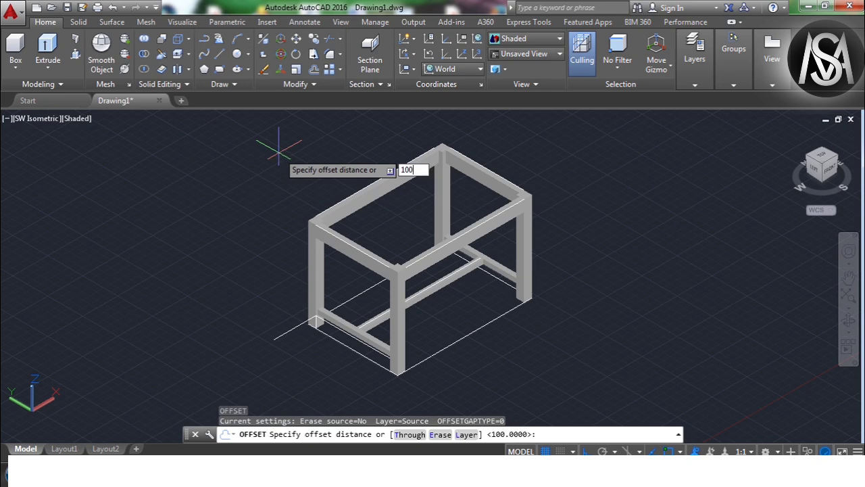
pyautogui.press('Return')
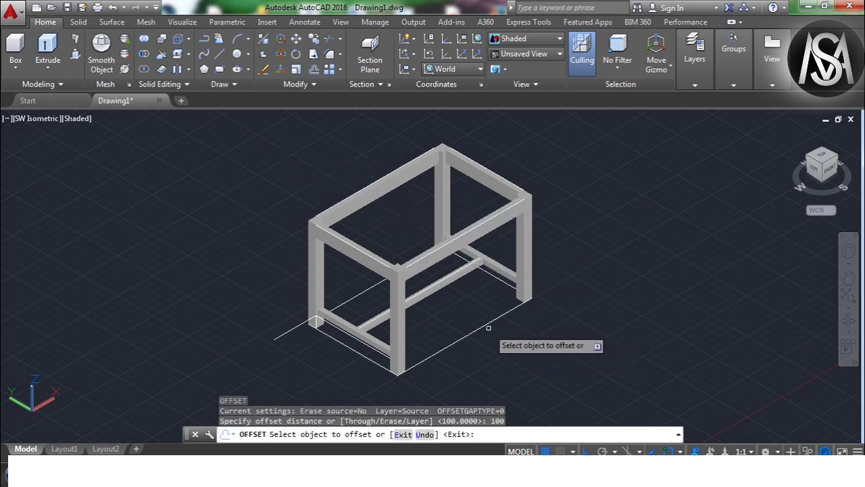
pyautogui.click(489, 323)
pyautogui.click(548, 352)
pyautogui.rightClick(620, 234)
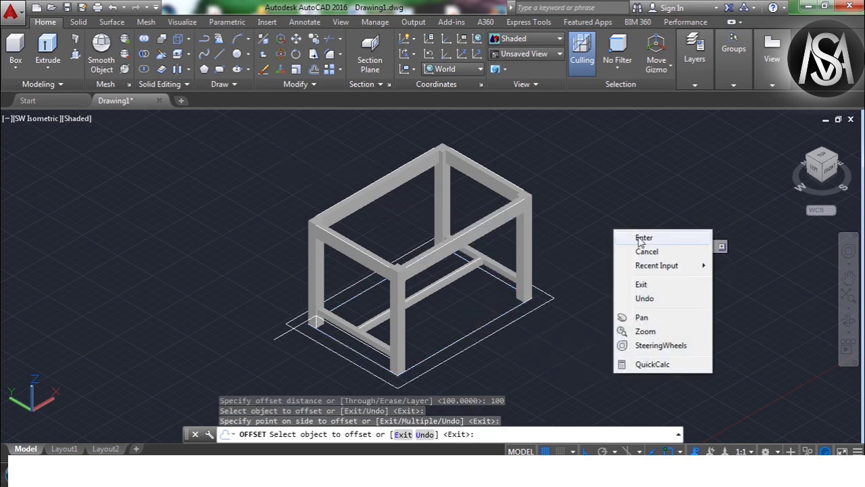
pyautogui.click(622, 237)
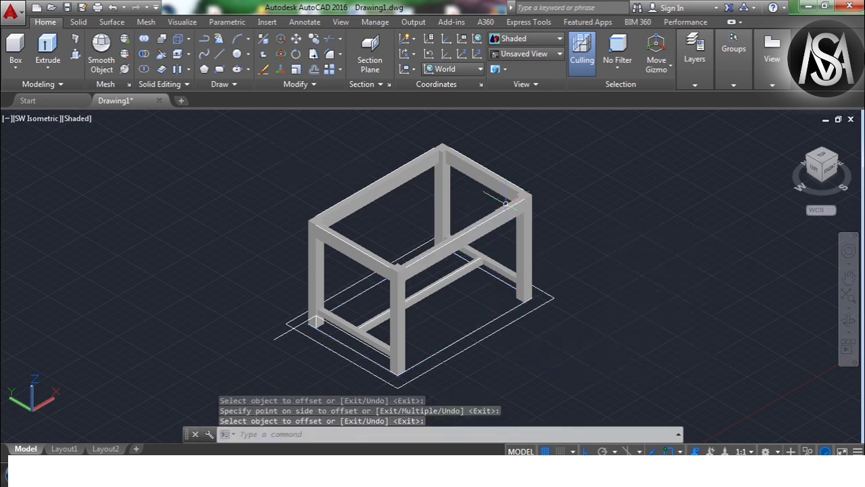
# Step: Extrude the 1200 × 800 offset rectangle 40 into a slab and switch to 2D Wireframe
pyautogui.click(48, 46)
pyautogui.click(469, 346)
pyautogui.press('Return')
pyautogui.write('40')
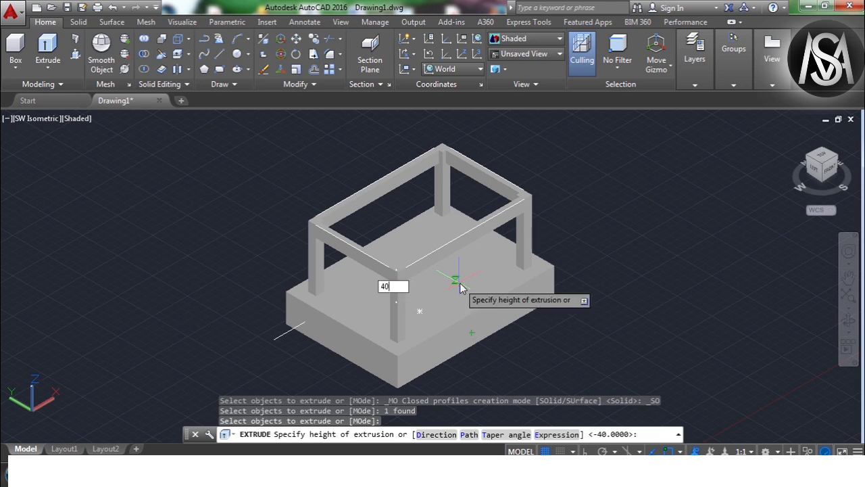
pyautogui.press('Return')
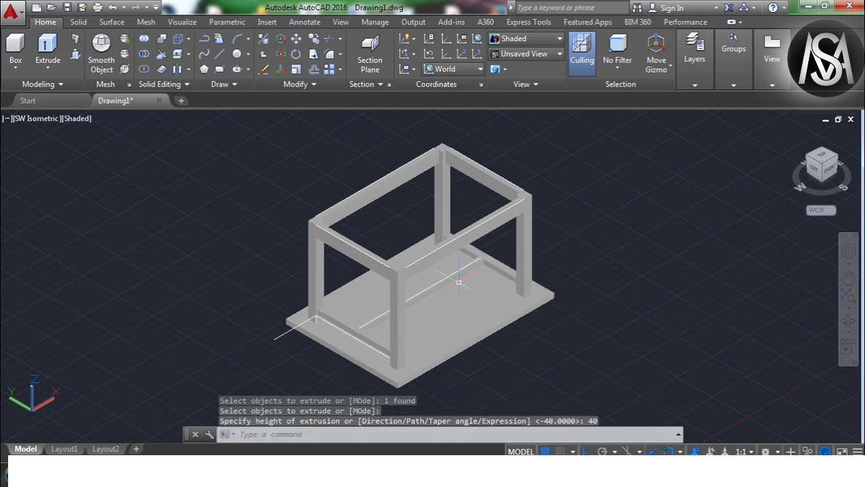
pyautogui.click(67, 120)
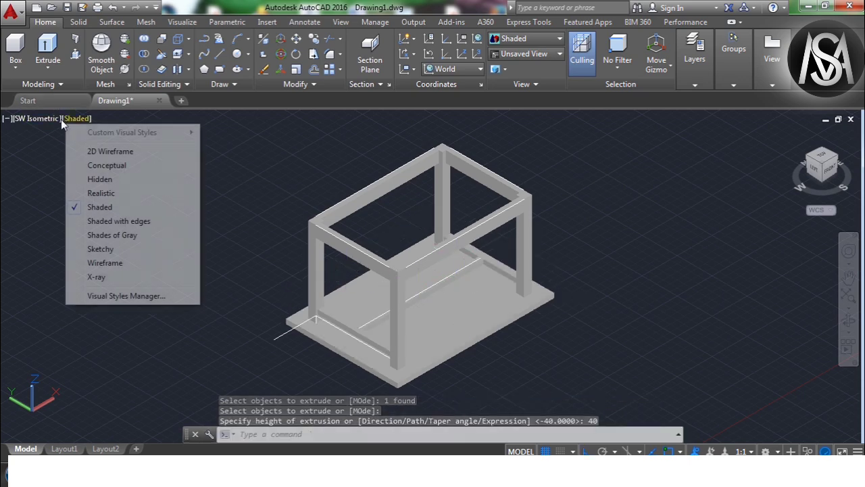
pyautogui.click(108, 149)
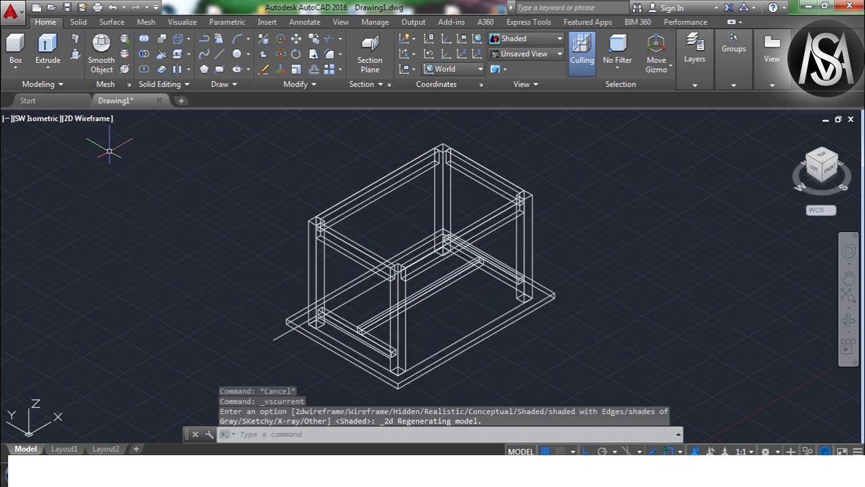
# Step: Move the slab from a leg's bottom corner up to the top of the legs
pyautogui.press('Return')
pyautogui.click(461, 350)
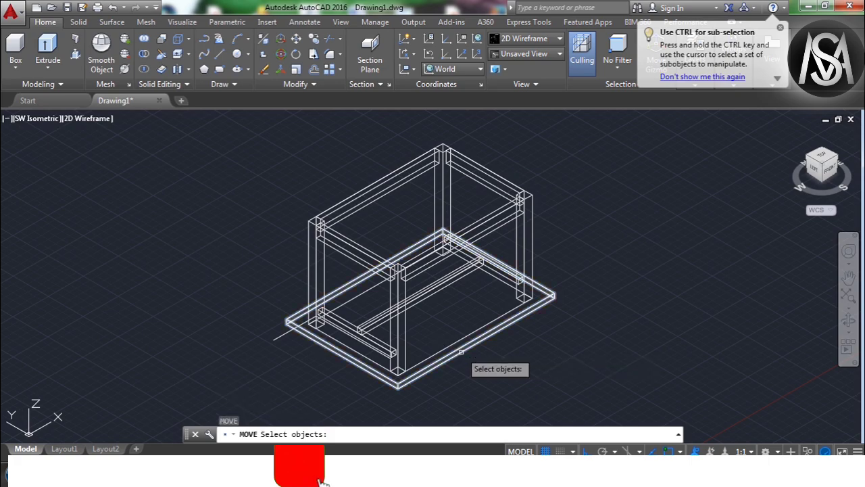
pyautogui.press('Return')
pyautogui.click(398, 371)
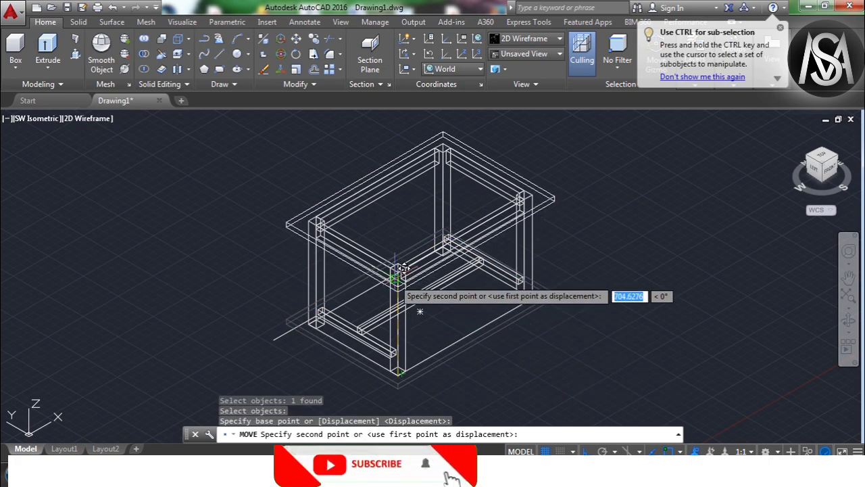
pyautogui.click(398, 269)
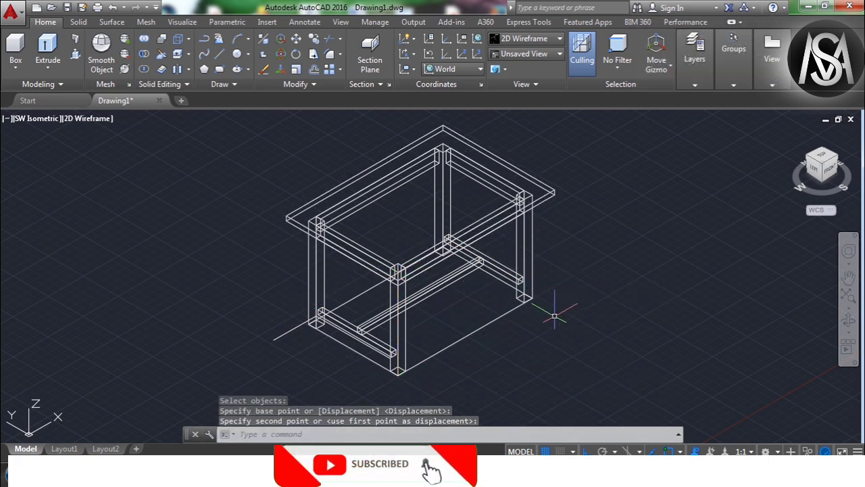
pyautogui.write('e')
# Step: Erase the four leftover floor outline lines and recentre the table in view
pyautogui.press('Return')
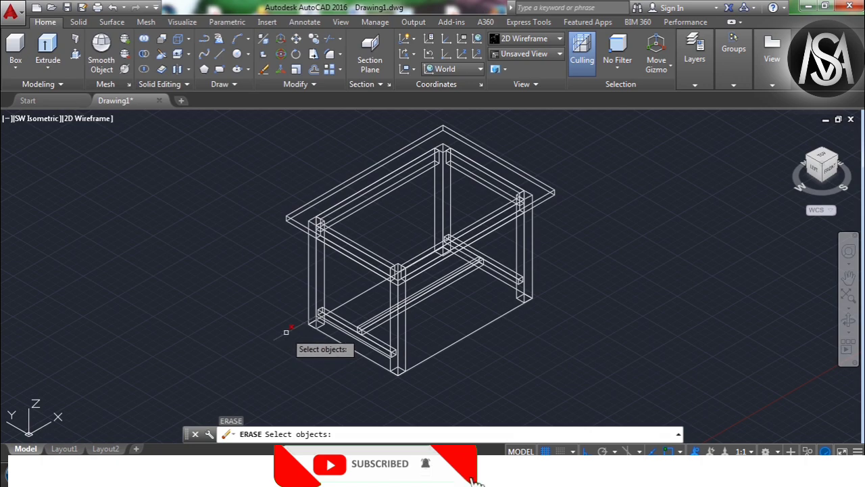
pyautogui.click(353, 345)
pyautogui.click(363, 350)
pyautogui.scroll(5, 366, 323)
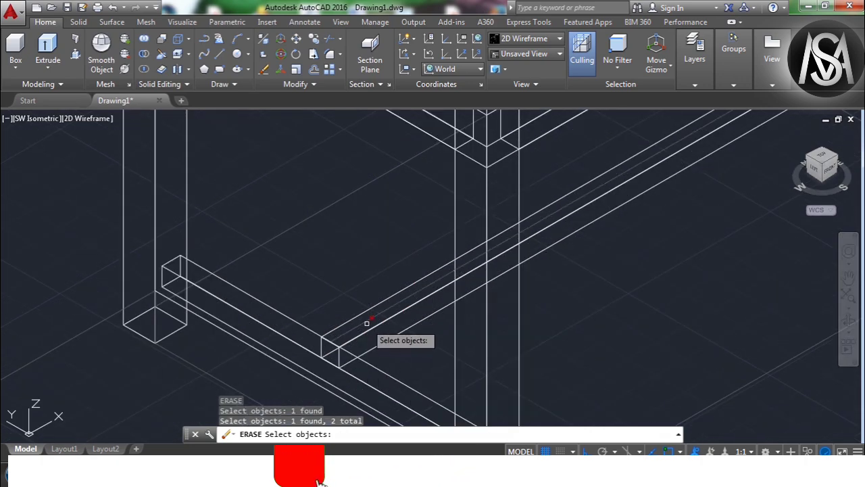
pyautogui.click(306, 331)
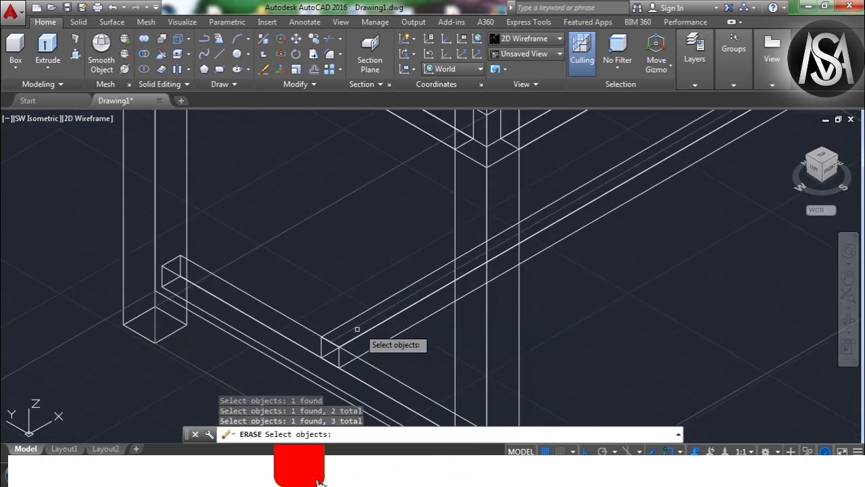
pyautogui.click(244, 365)
pyautogui.press('Return')
pyautogui.scroll(-5, 245, 347)
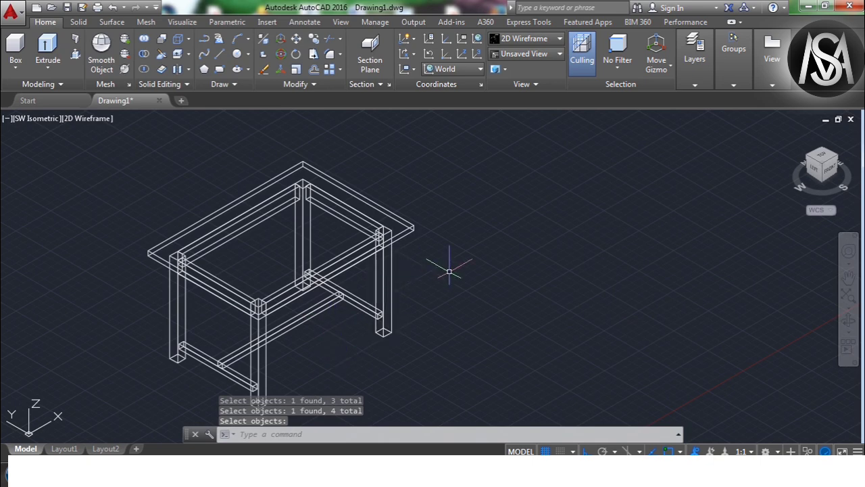
pyautogui.moveTo(448, 271); pyautogui.dragTo(589, 221, button='middle')
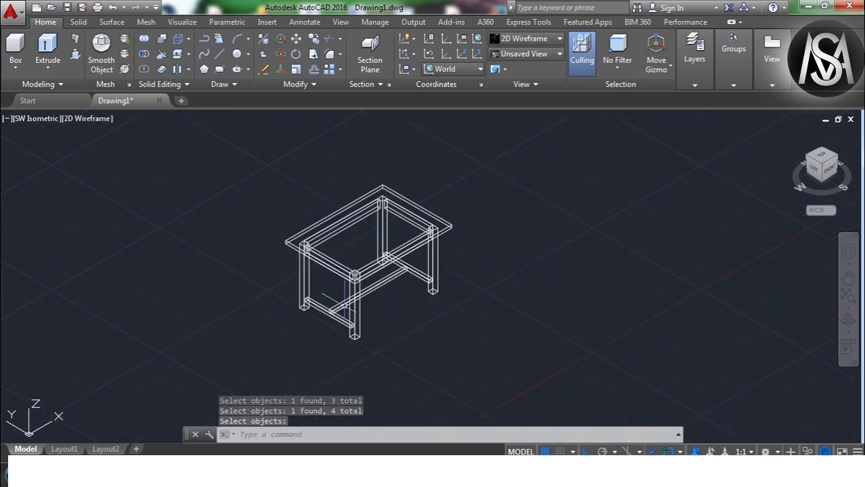
# Step: Switch the table to Shaded display and orbit it to a new angle
pyautogui.click(62, 120)
pyautogui.click(88, 203)
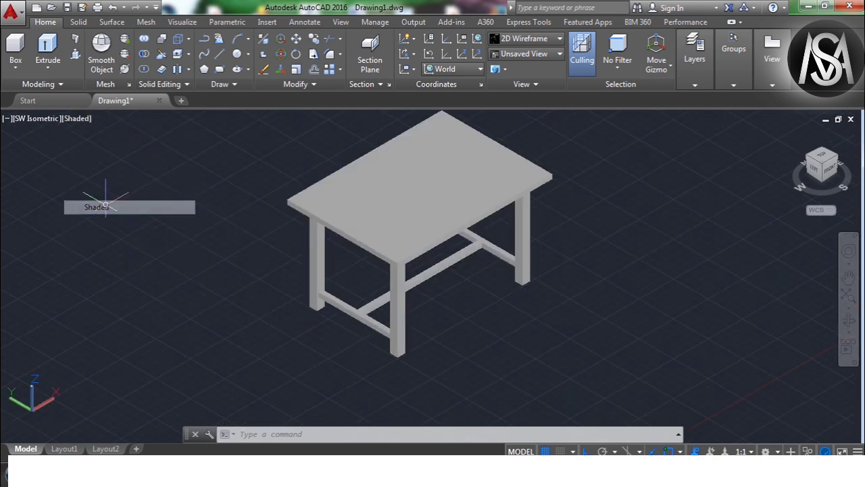
pyautogui.click(848, 321)
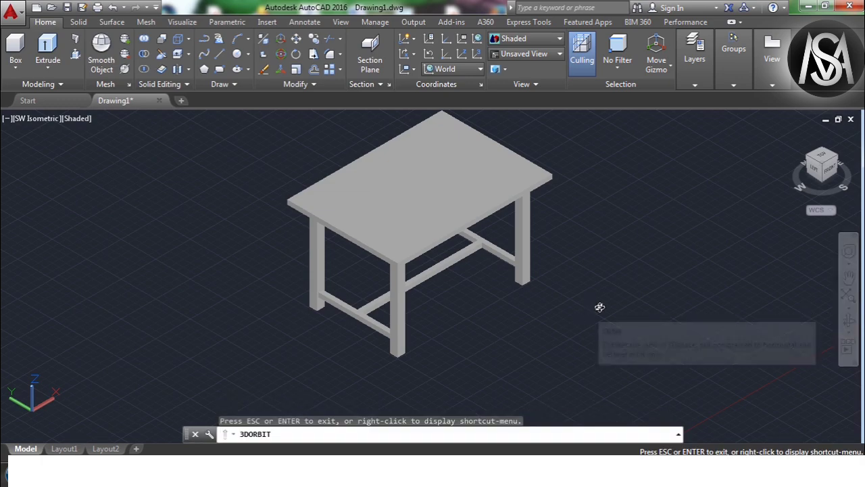
pyautogui.moveTo(599, 304)
pyautogui.mouseDown()
pyautogui.moveTo(537, 214)
pyautogui.moveTo(612, 162)
pyautogui.moveTo(726, 219)
pyautogui.moveTo(550, 249)
pyautogui.moveTo(615, 247)
pyautogui.moveTo(449, 294)
pyautogui.moveTo(444, 313)
pyautogui.moveTo(448, 285)
pyautogui.mouseUp()
pyautogui.rightClick(645, 178)
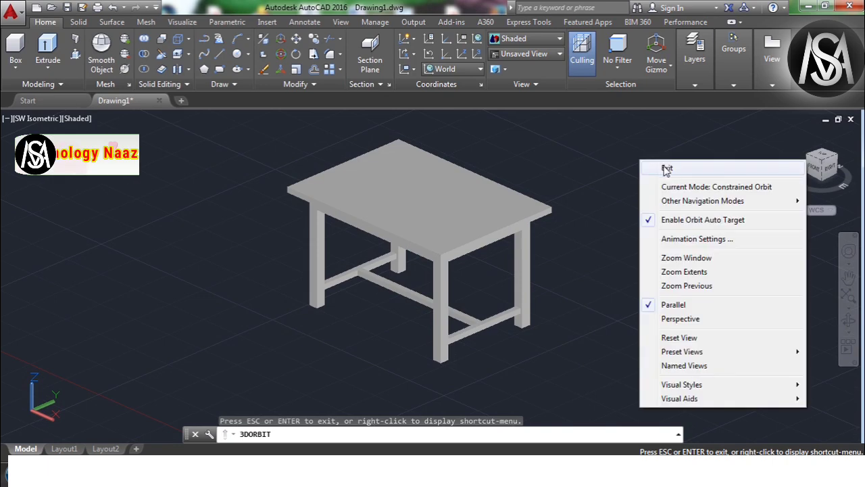
pyautogui.click(648, 167)
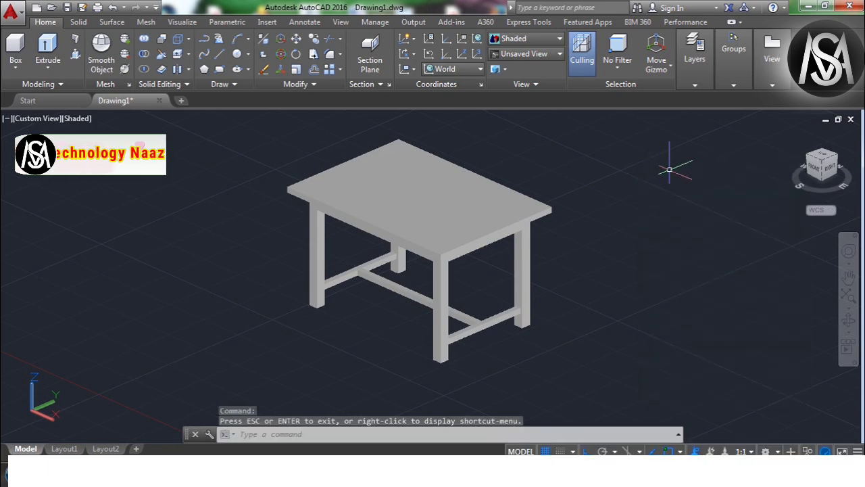
# Step: Snap to SE Isometric, then orbit the table round toward its front
pyautogui.click(826, 166)
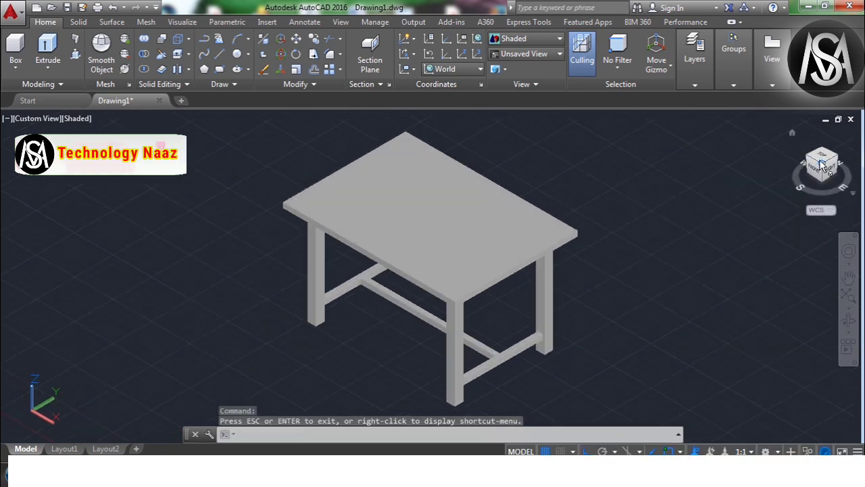
pyautogui.click(849, 325)
pyautogui.moveTo(788, 276)
pyautogui.mouseDown()
pyautogui.moveTo(768, 286)
pyautogui.moveTo(735, 270)
pyautogui.moveTo(734, 281)
pyautogui.mouseUp()
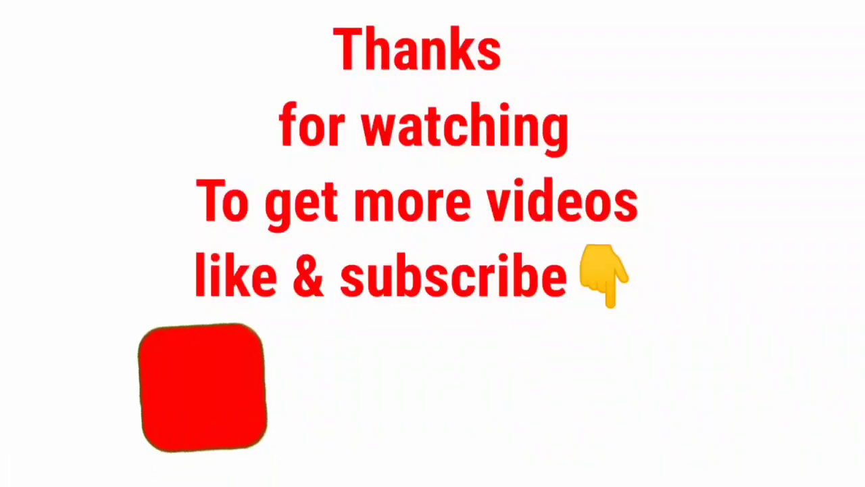